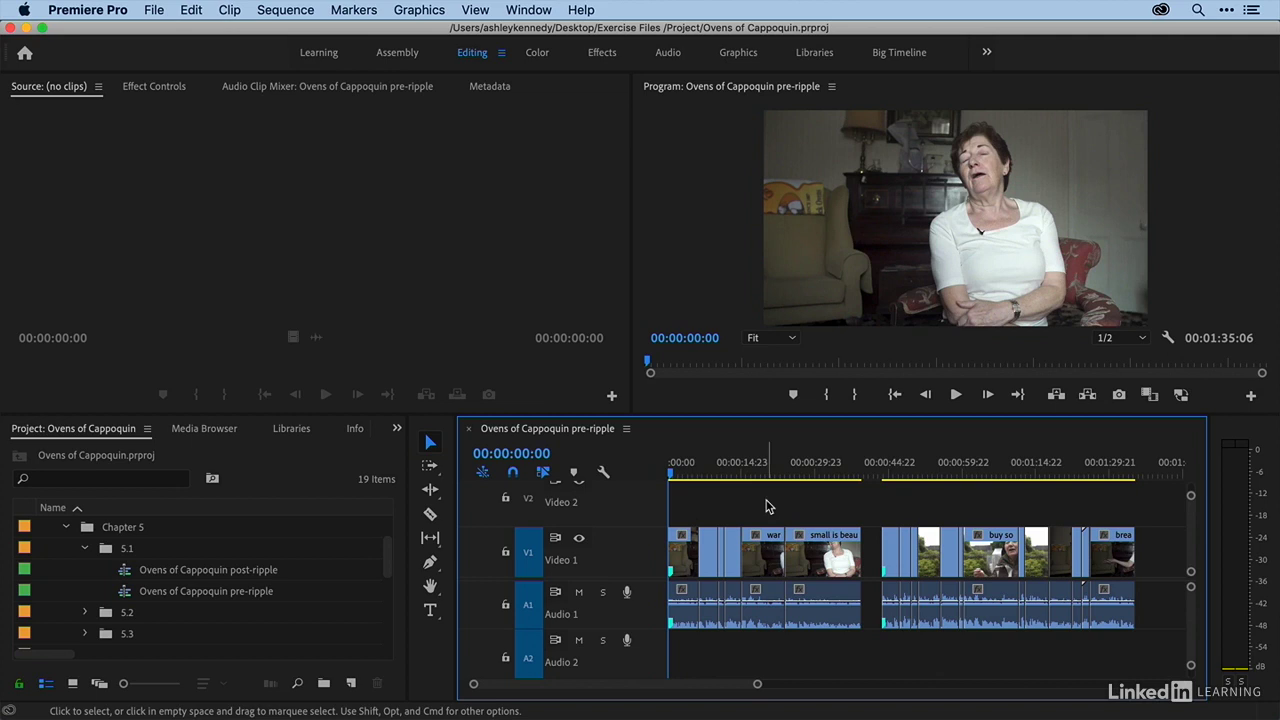
Step: Play the opening of the first history of bakery clip to examine where its start needs trimming
key("equal")
key("equal")
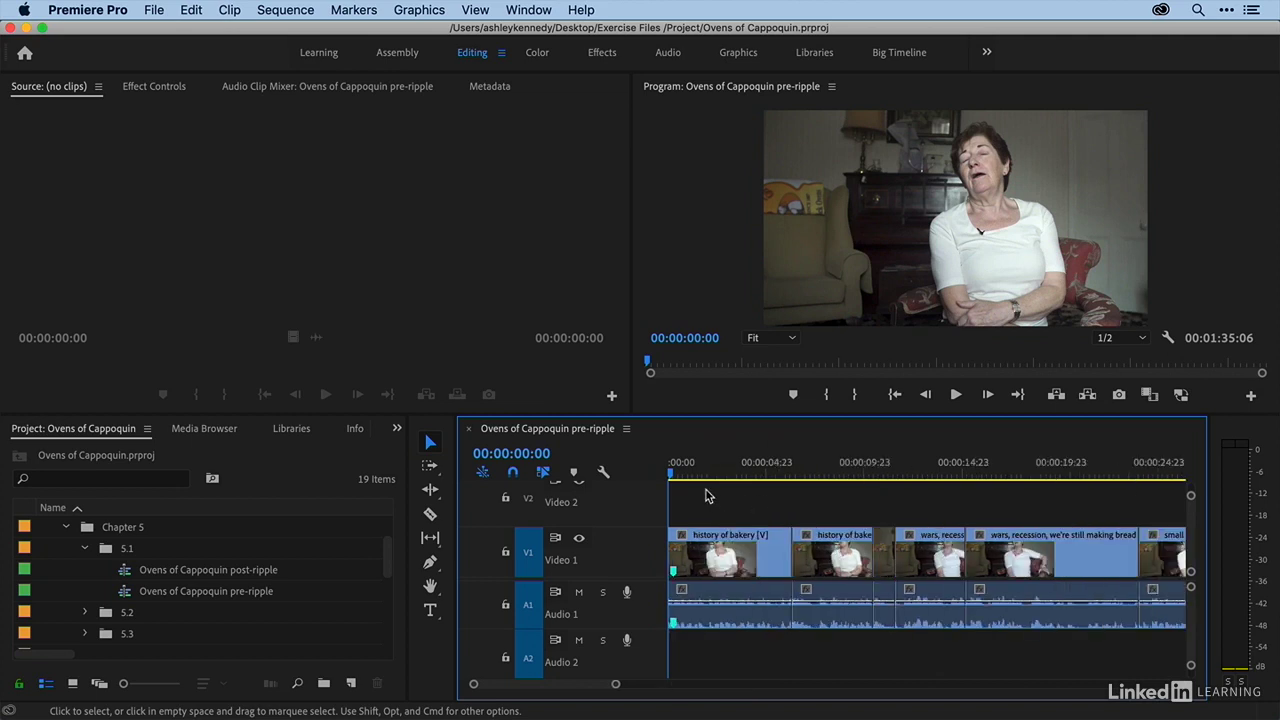
key("space")
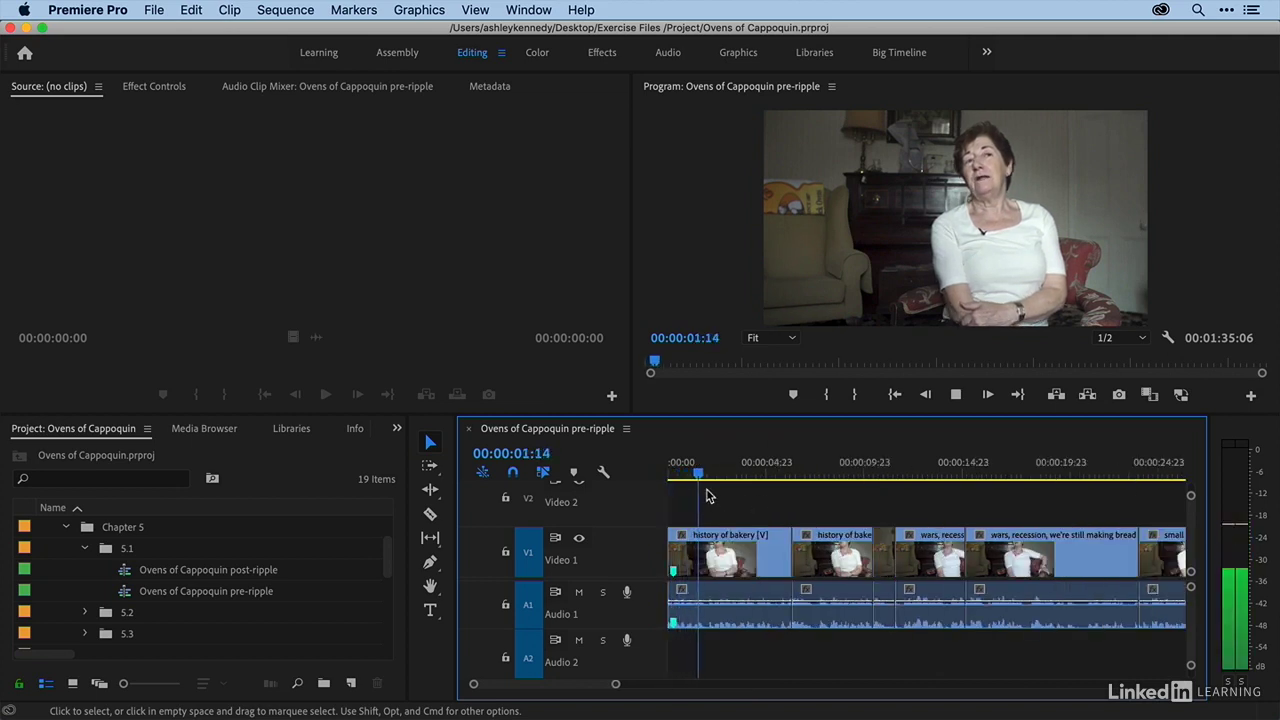
key("space")
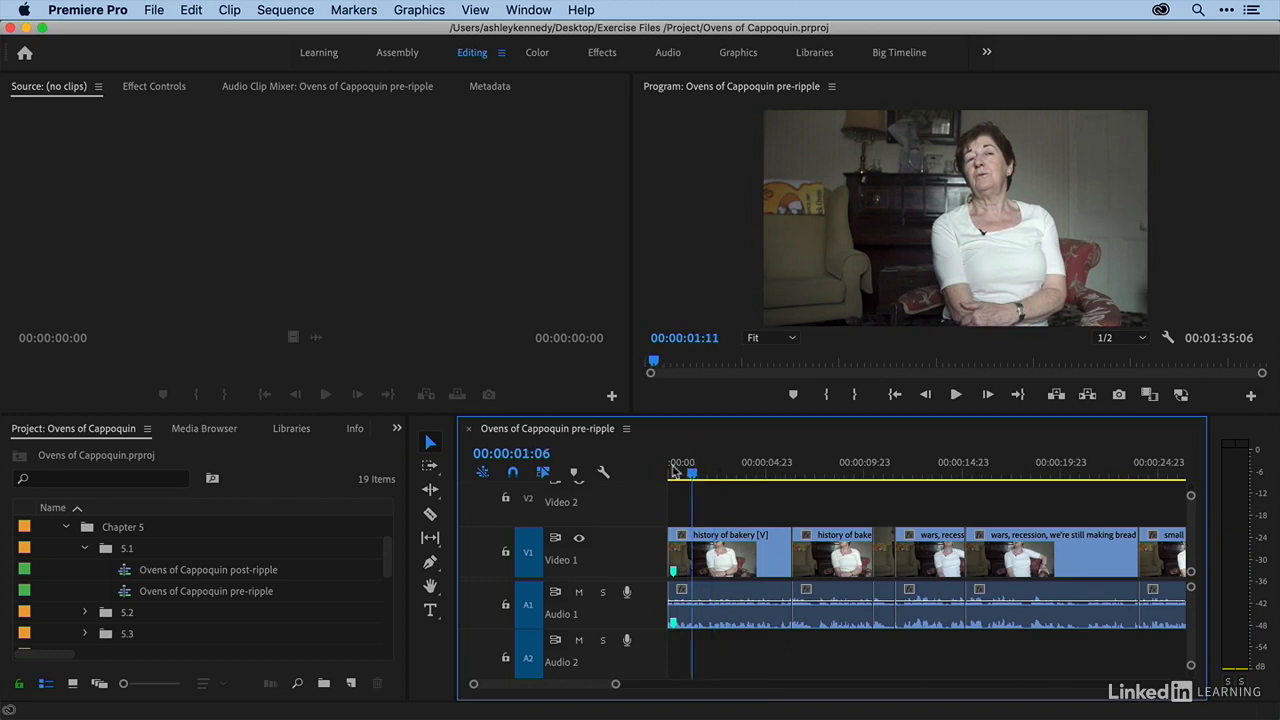
key("Home")
key("equal")
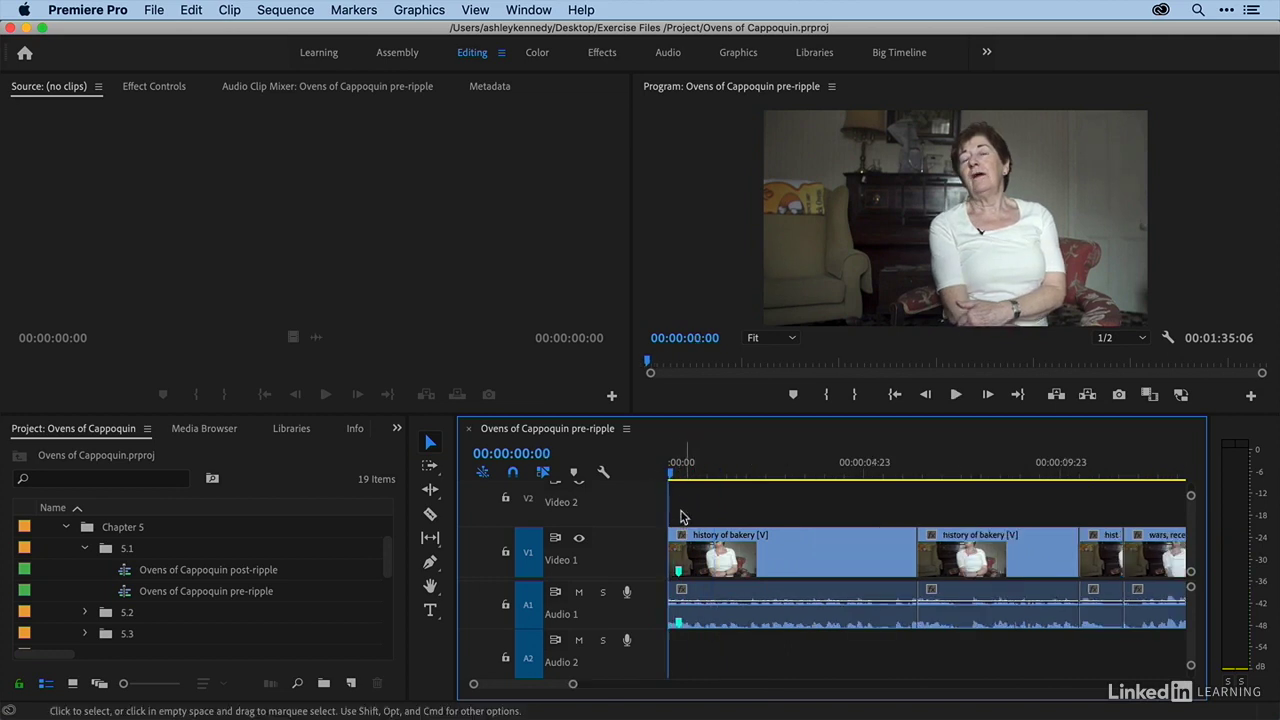
key("equal")
key("space")
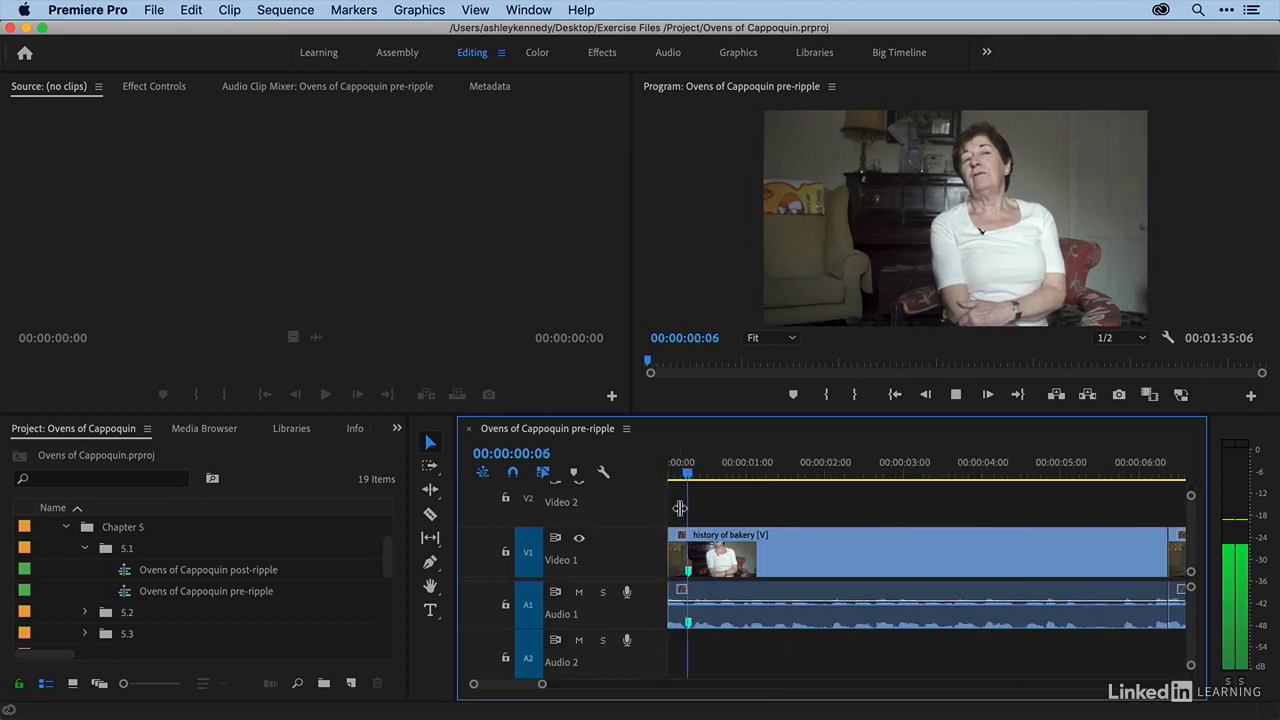
key("space")
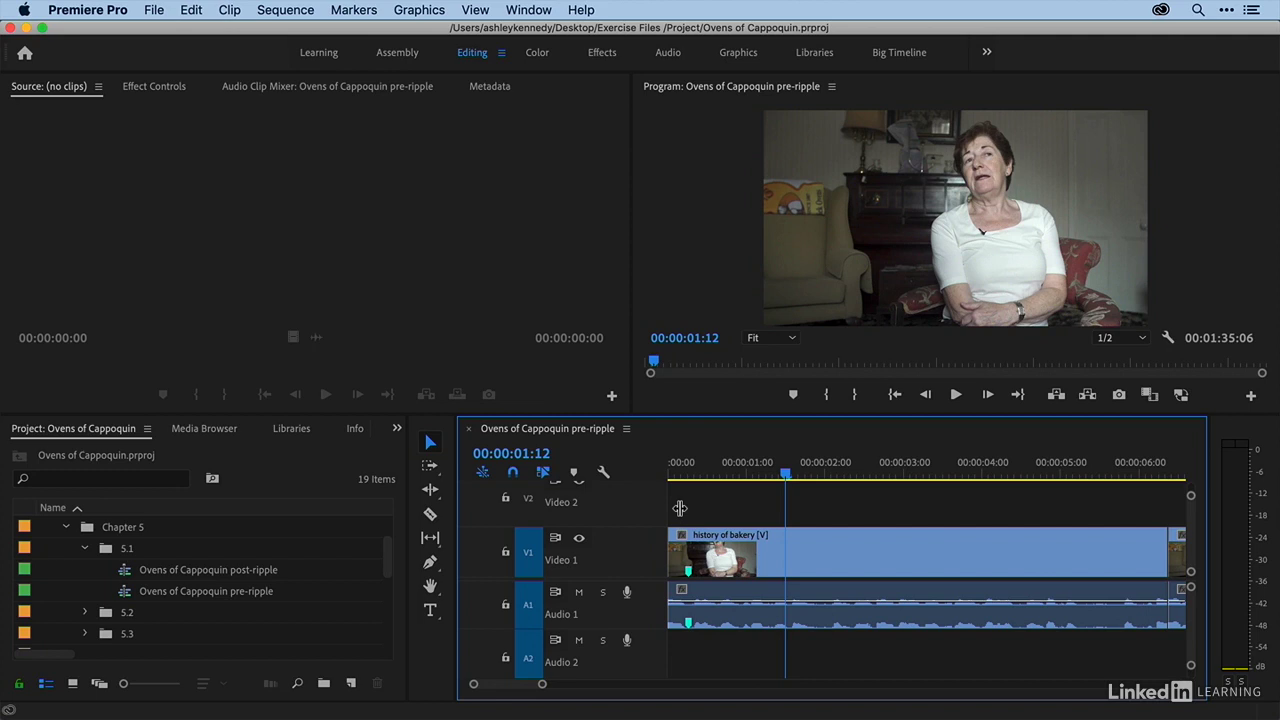
Step: Try trimming the first clip's start to its marker with a regular trim and deleting the gap, and undo both edits
key("Home")
key("equal")
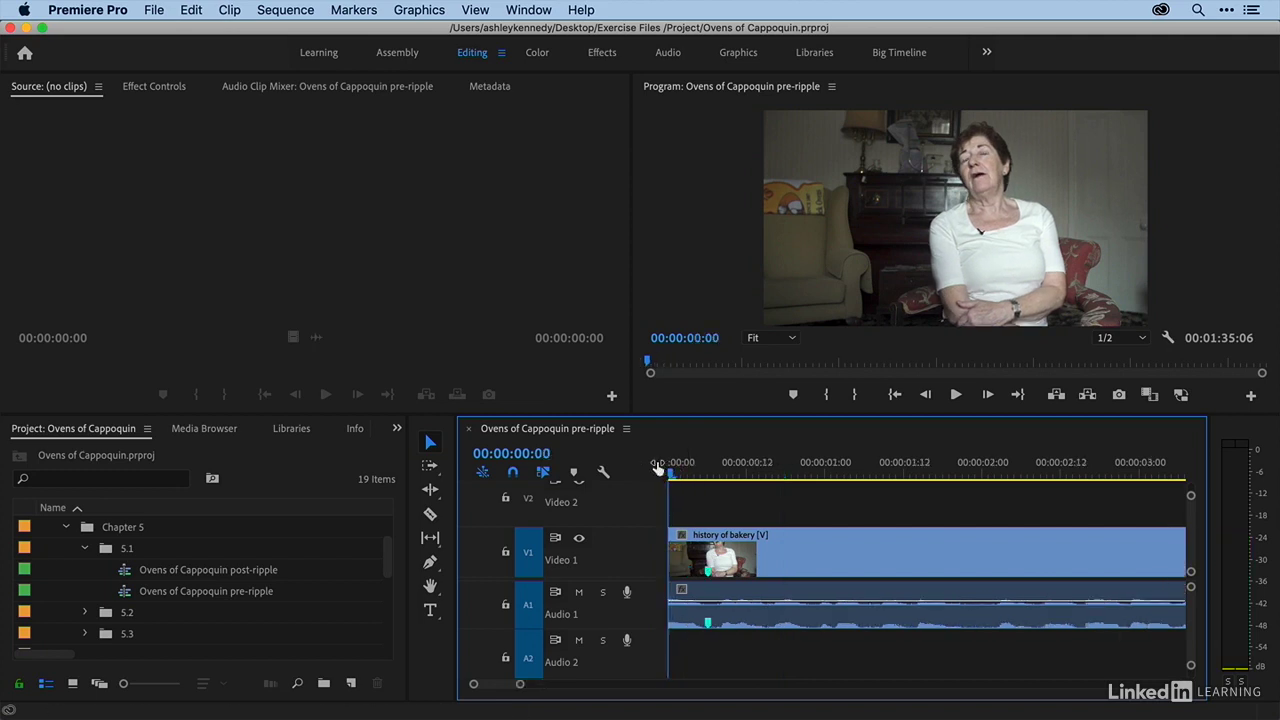
left_click_drag(670, 545, 707, 541)
key("space")
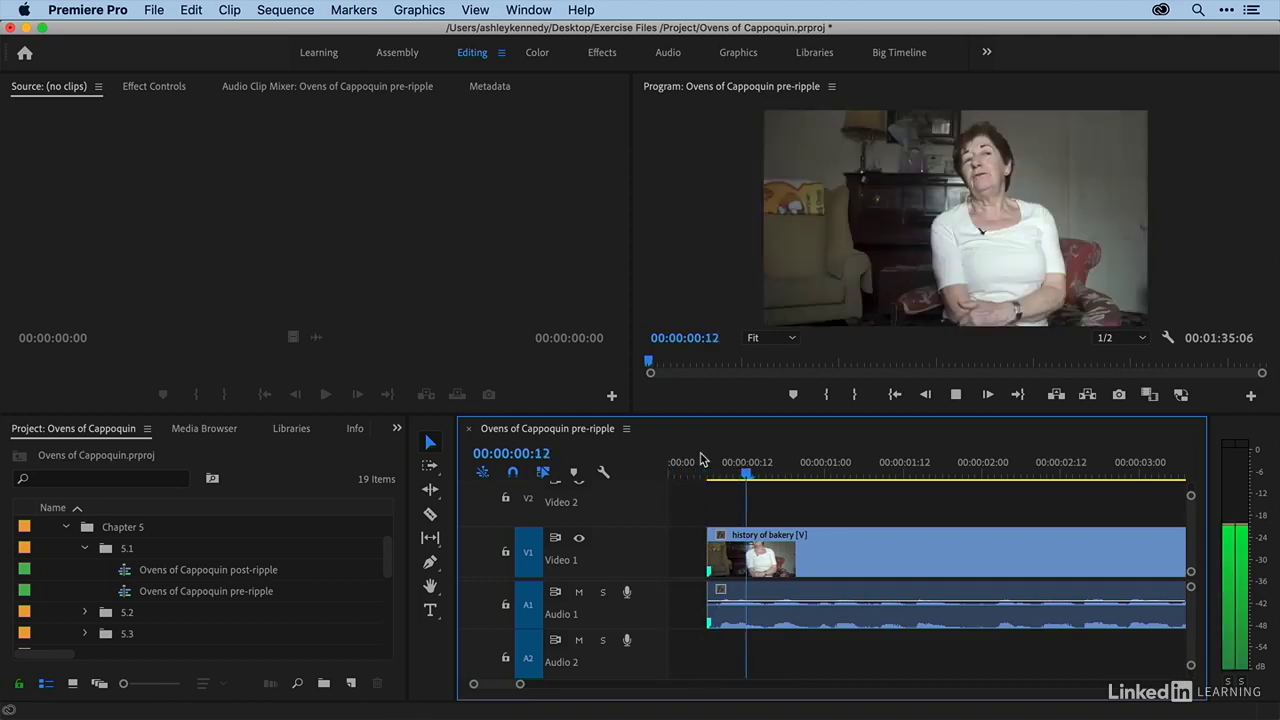
key("space")
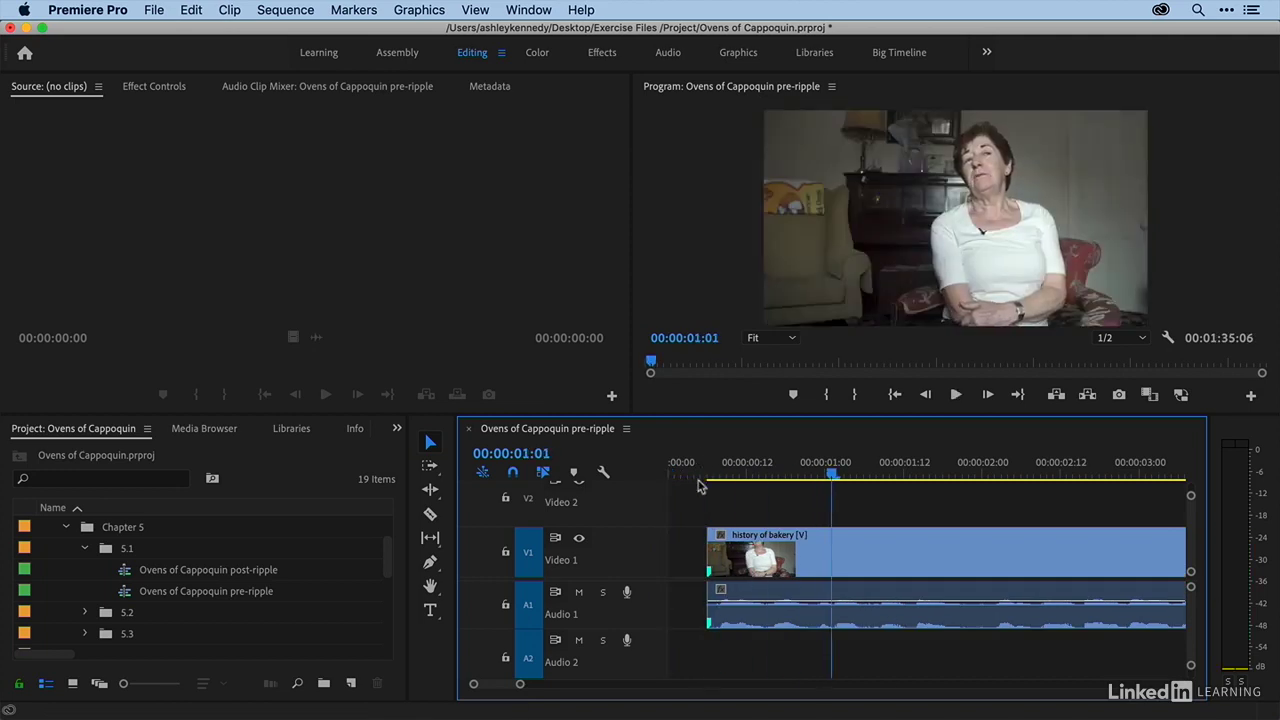
left_click(687, 557)
key("Delete")
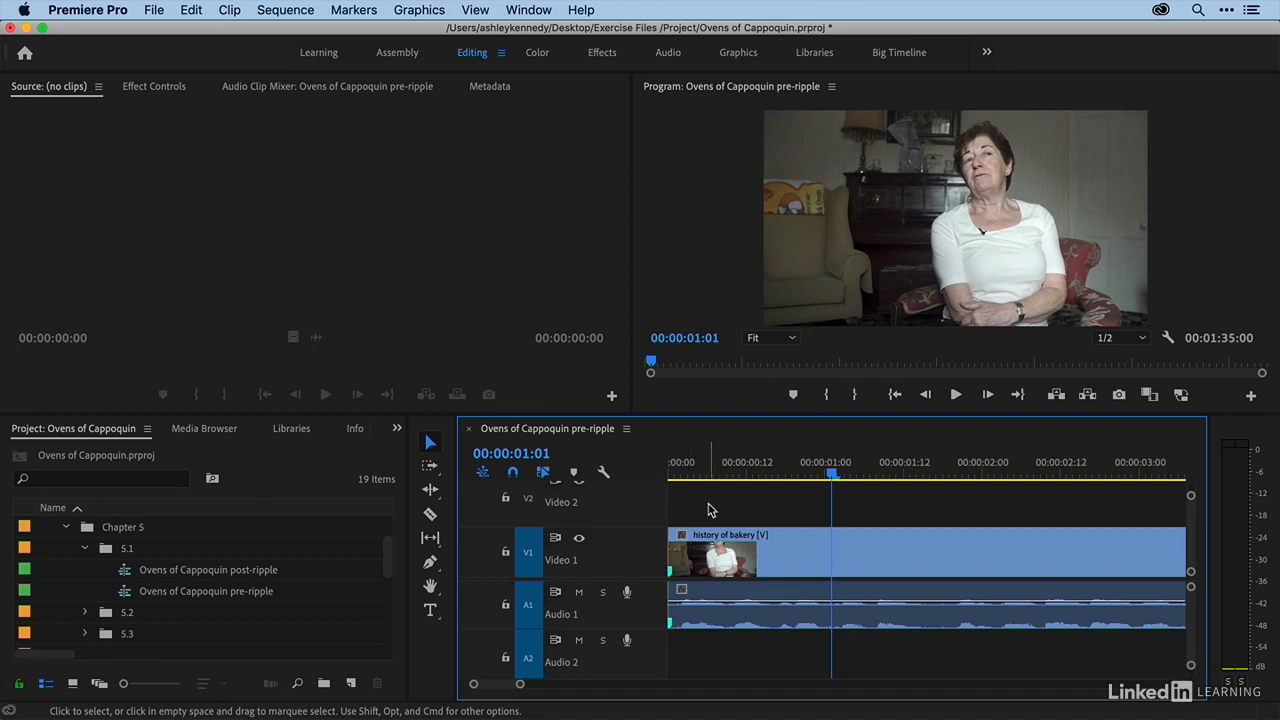
key("cmd+z")
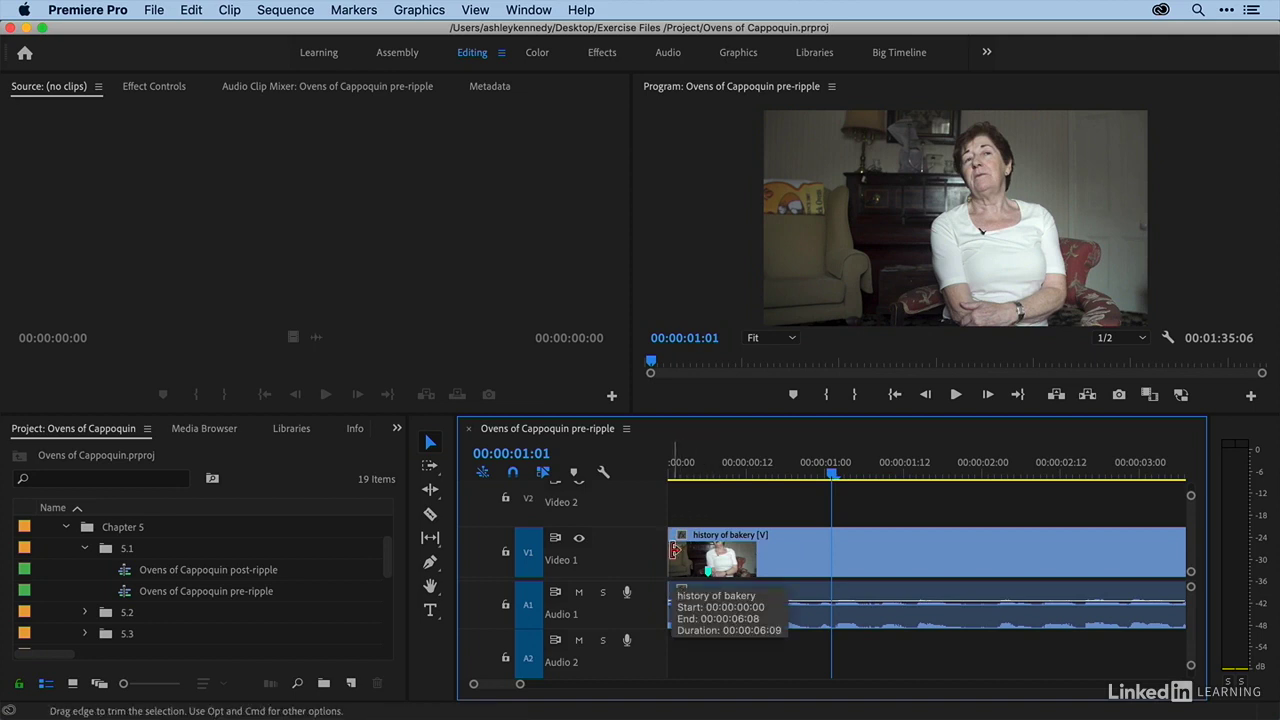
Step: Ripple-trim the start of the first history of bakery clip to its marker using the Ripple Edit tool, and play back the opening
left_click(430, 491)
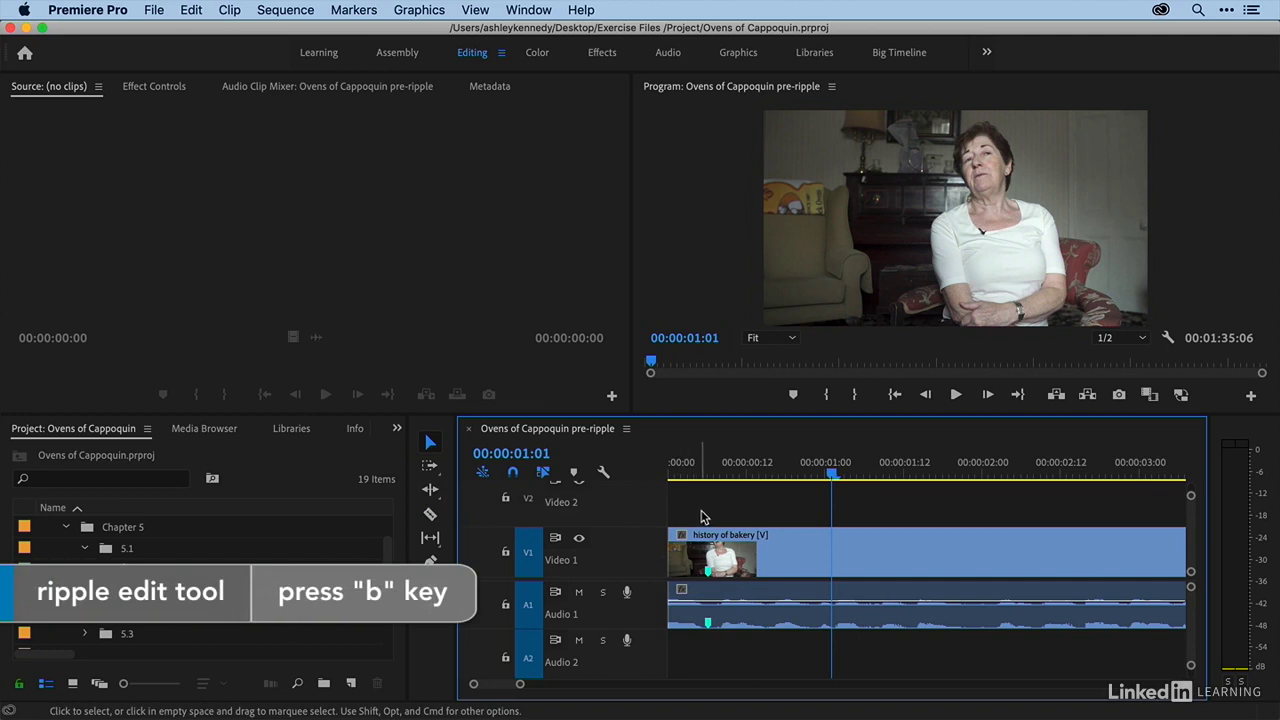
key("b")
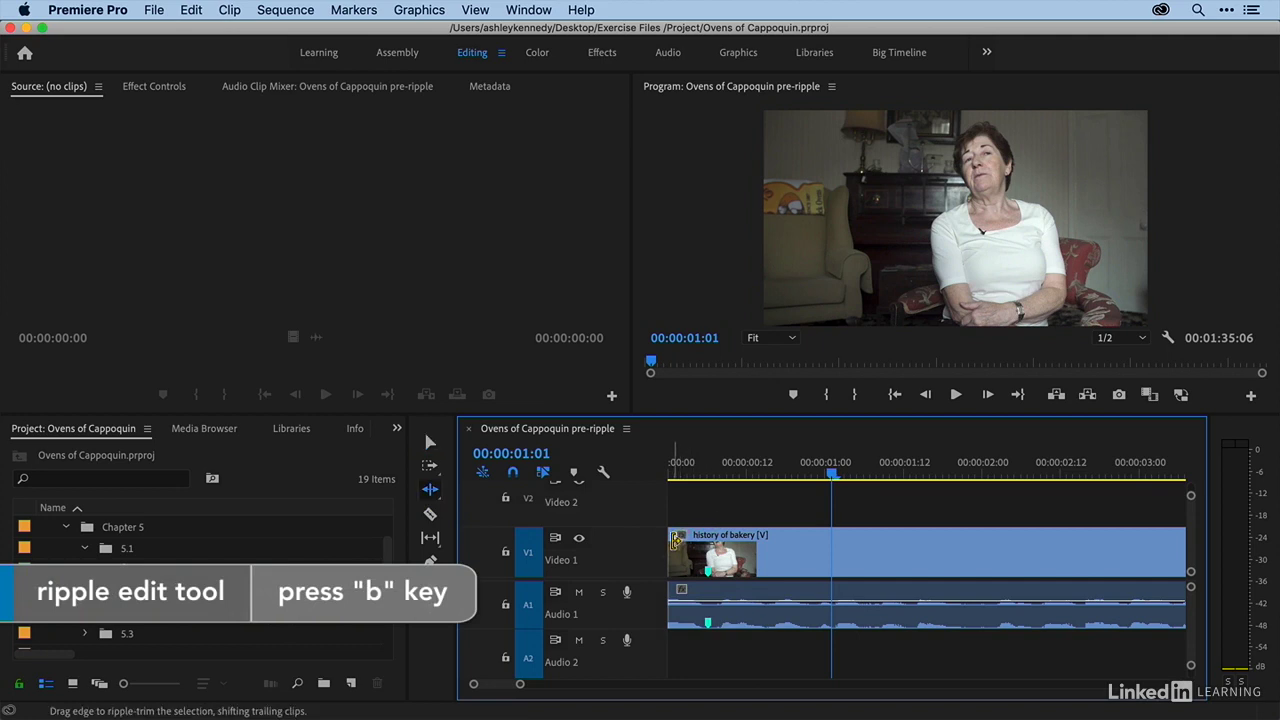
left_click(675, 540)
left_click_drag(675, 540, 712, 544)
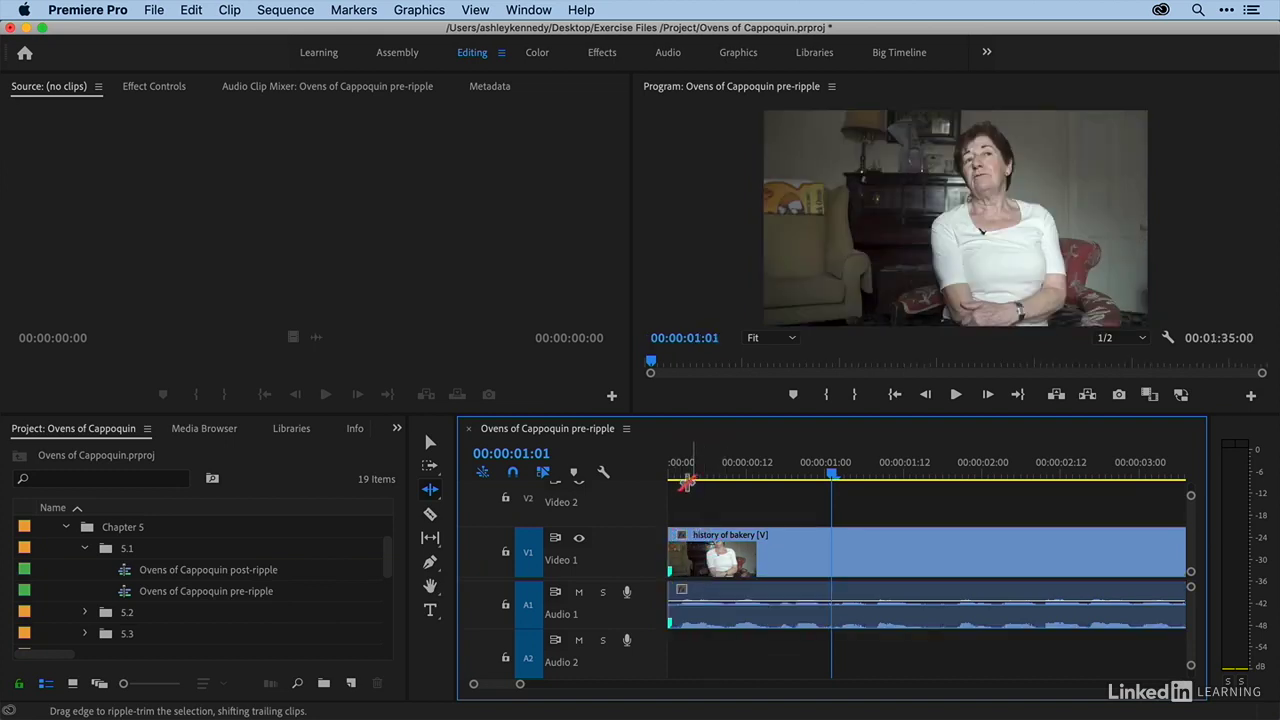
left_click_drag(695, 472, 642, 471)
key("space")
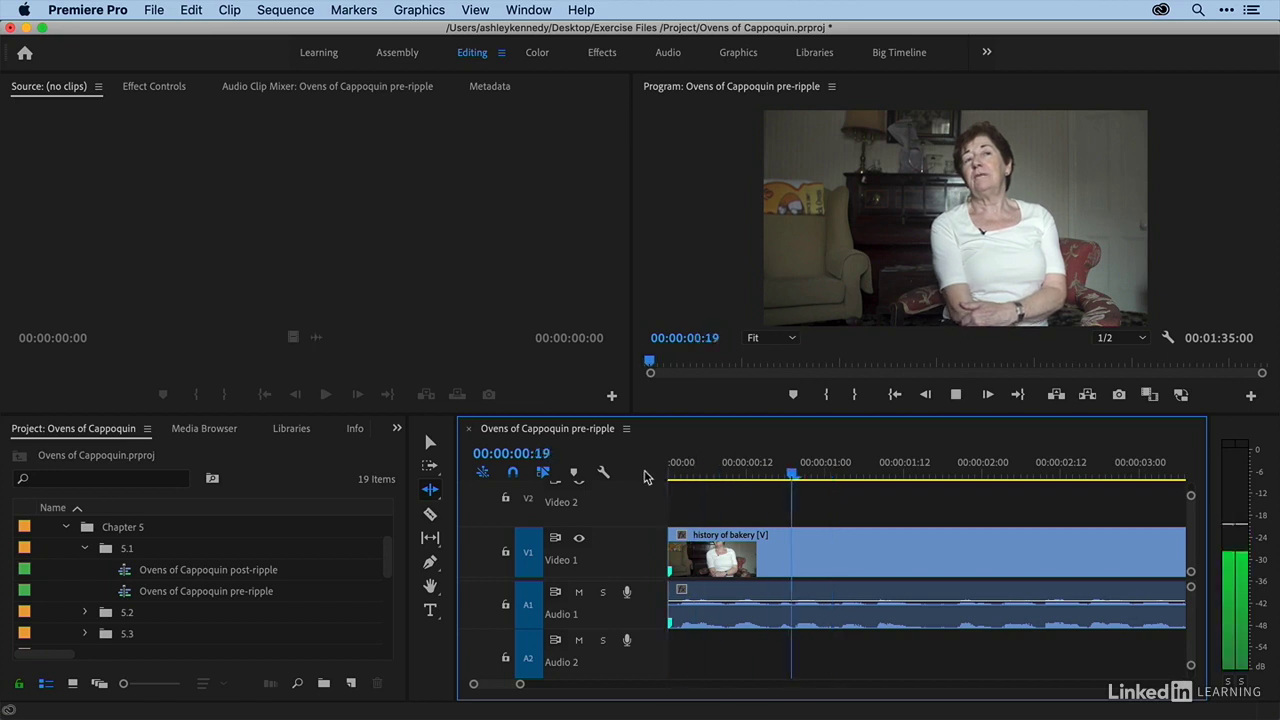
key("space")
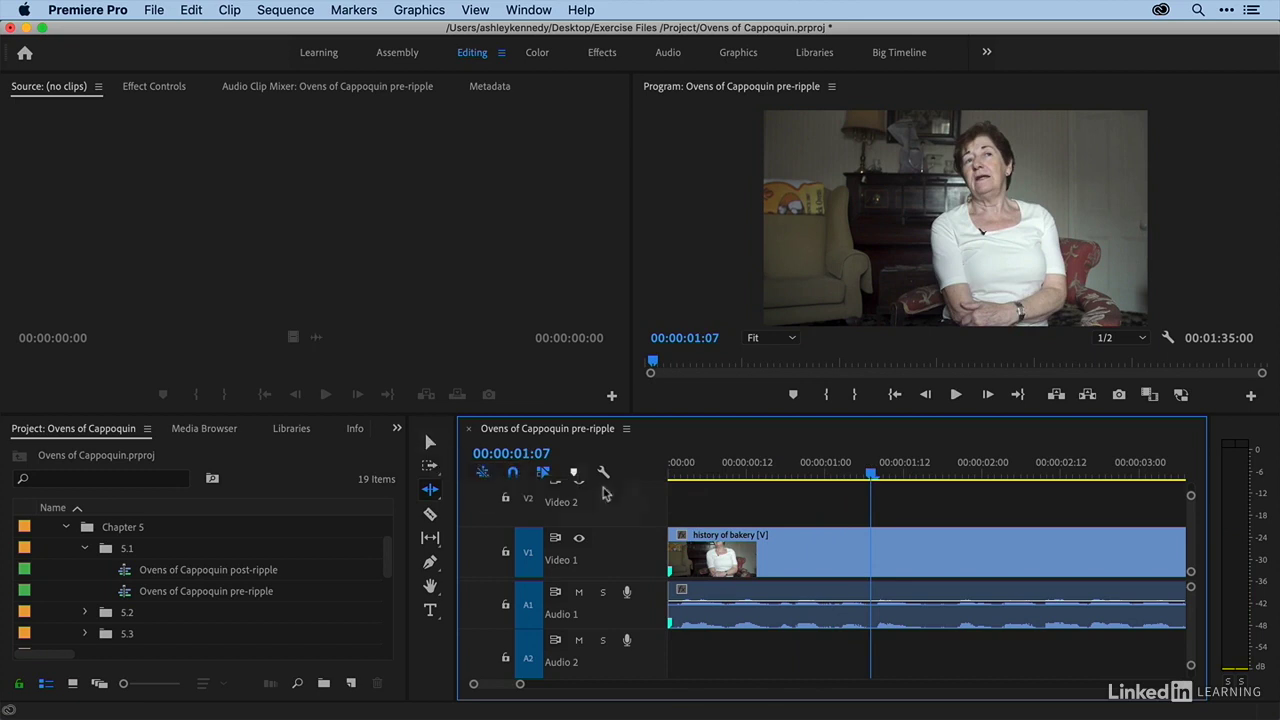
Step: Ripple-trim the end of the first history of bakery clip about 6 frames earlier and play back across the cut
key("minus")
key("minus")
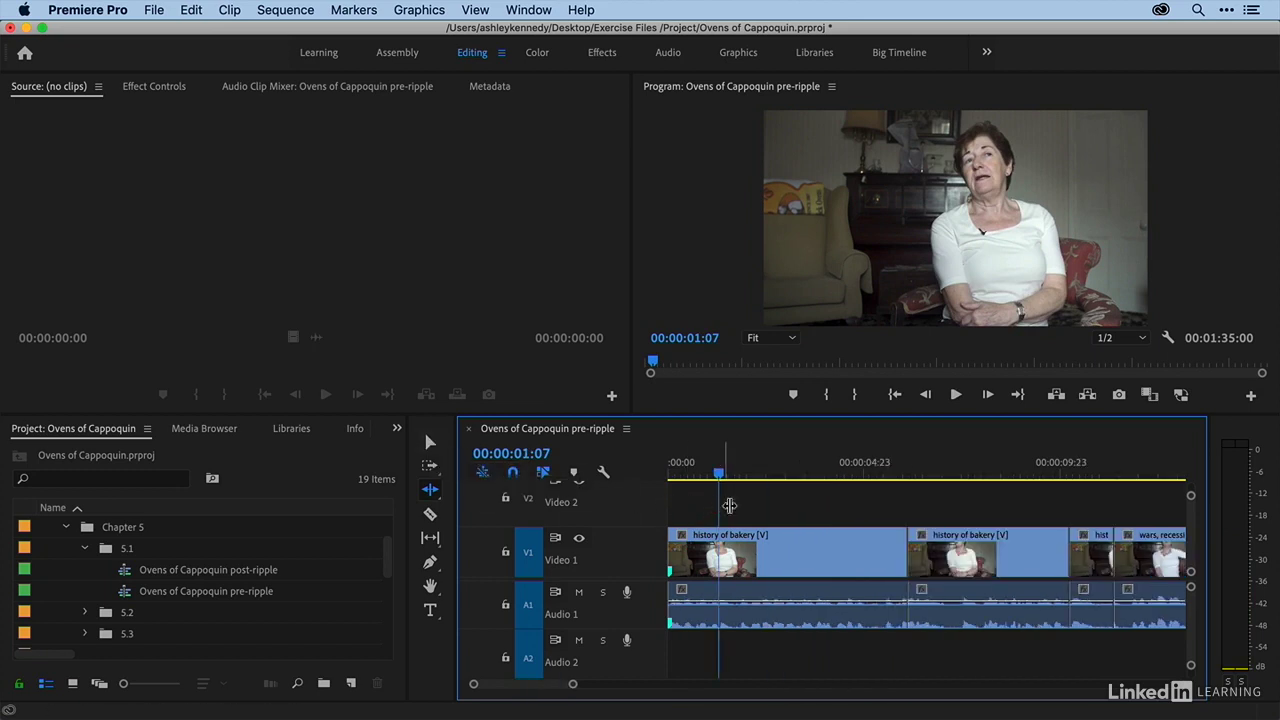
left_click(877, 473)
key("equal")
key("equal")
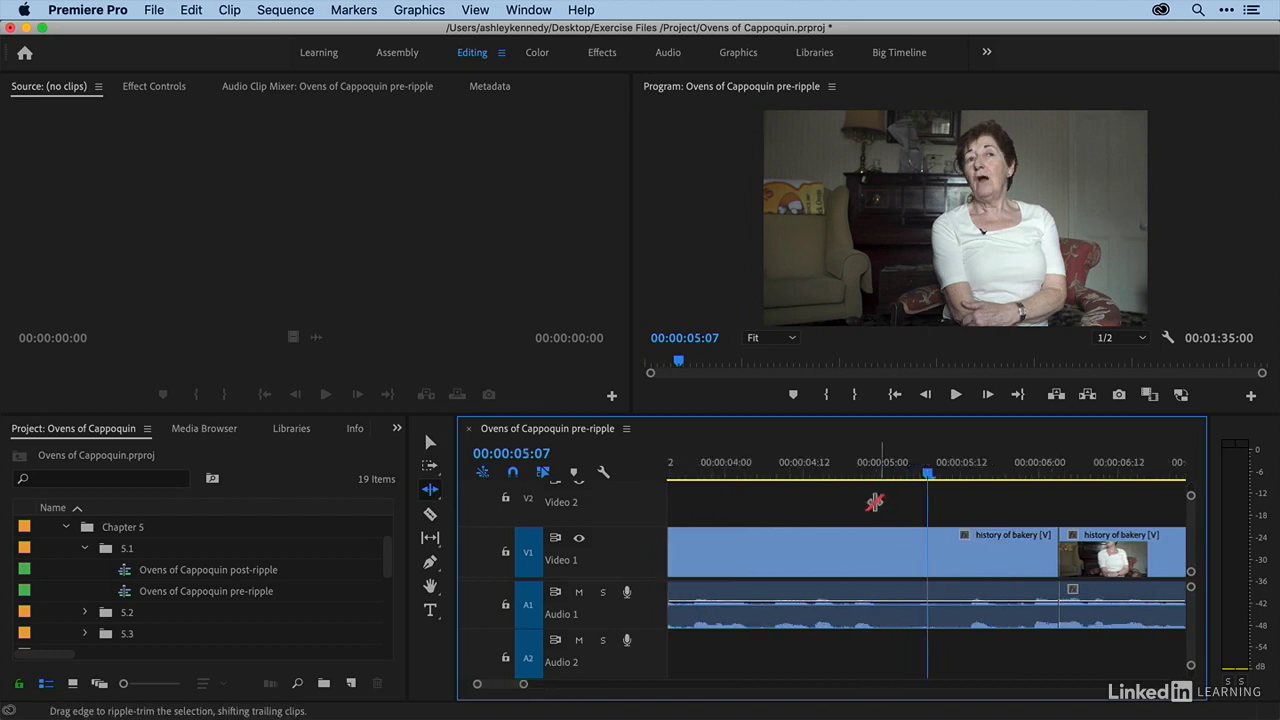
scroll(879, 512, "right", 3)
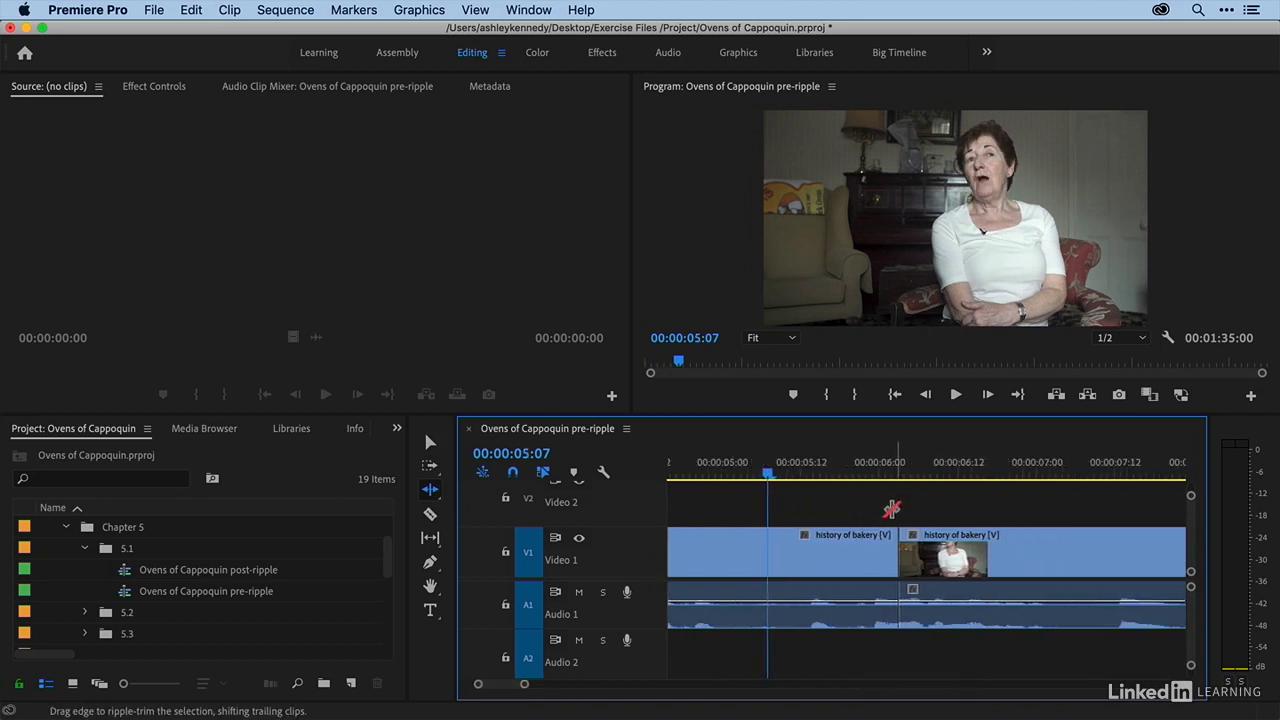
key("space")
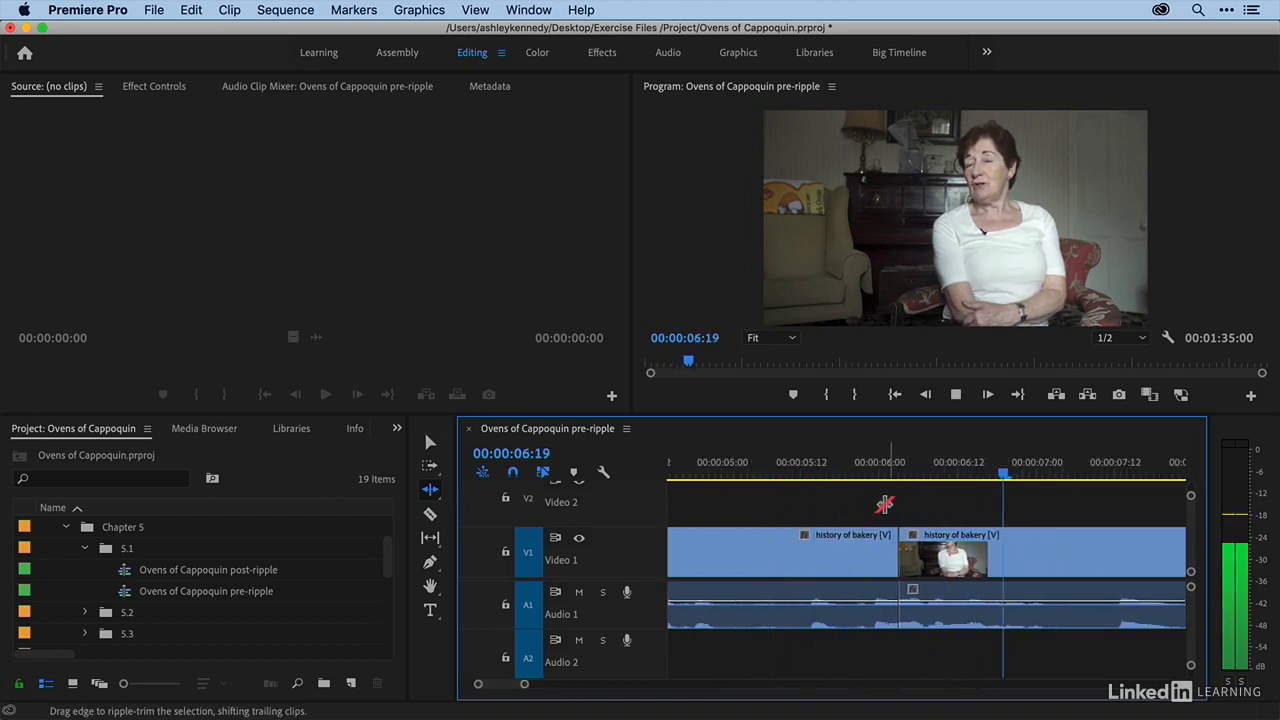
left_click(806, 470)
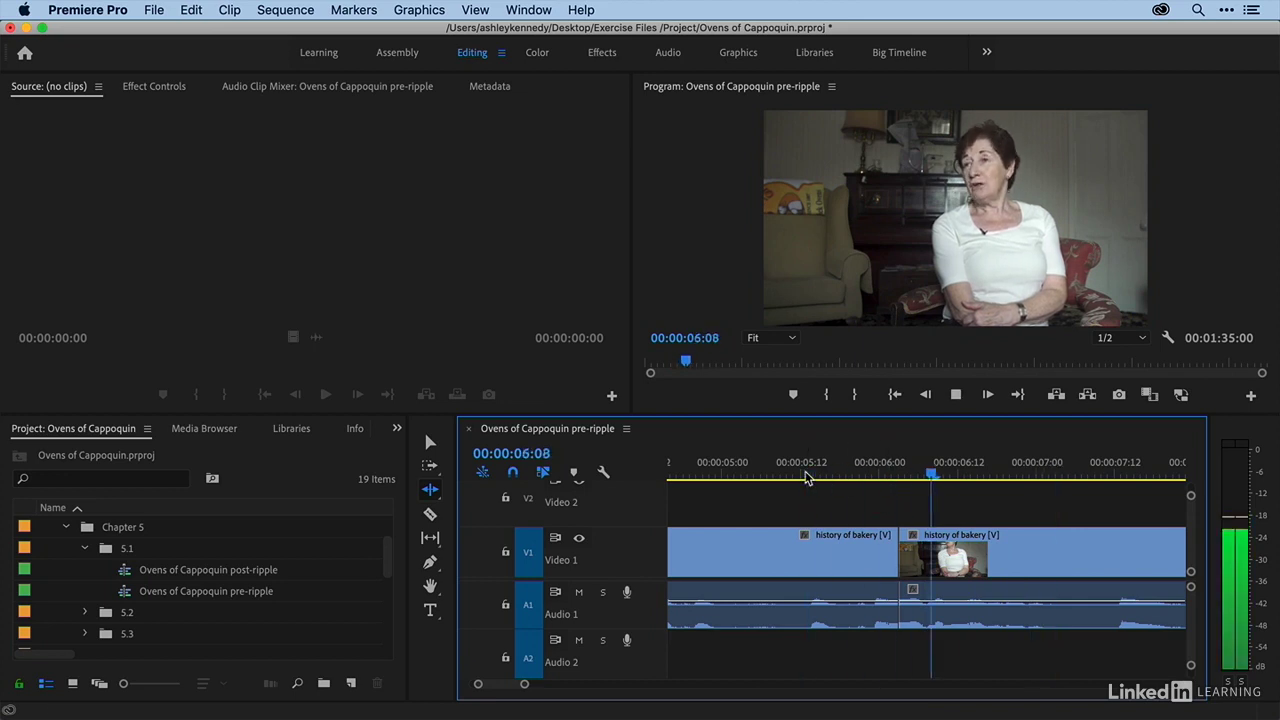
key("space")
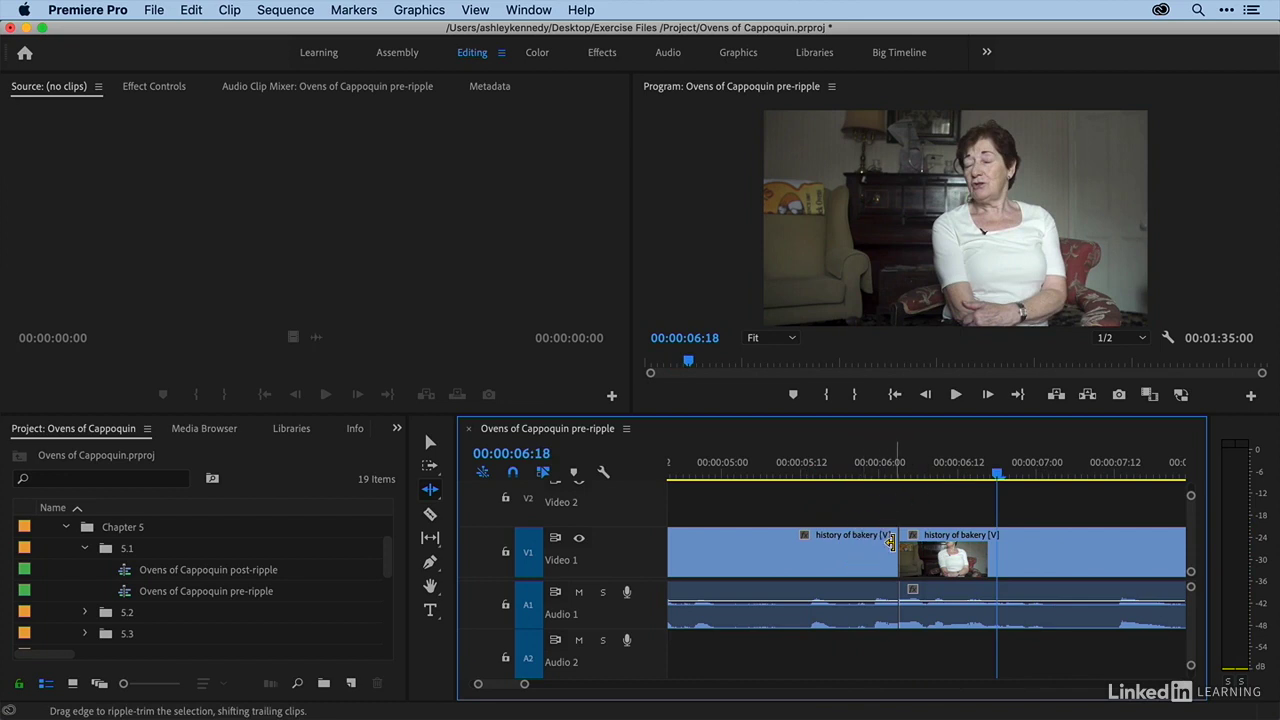
left_click_drag(896, 541, 848, 540)
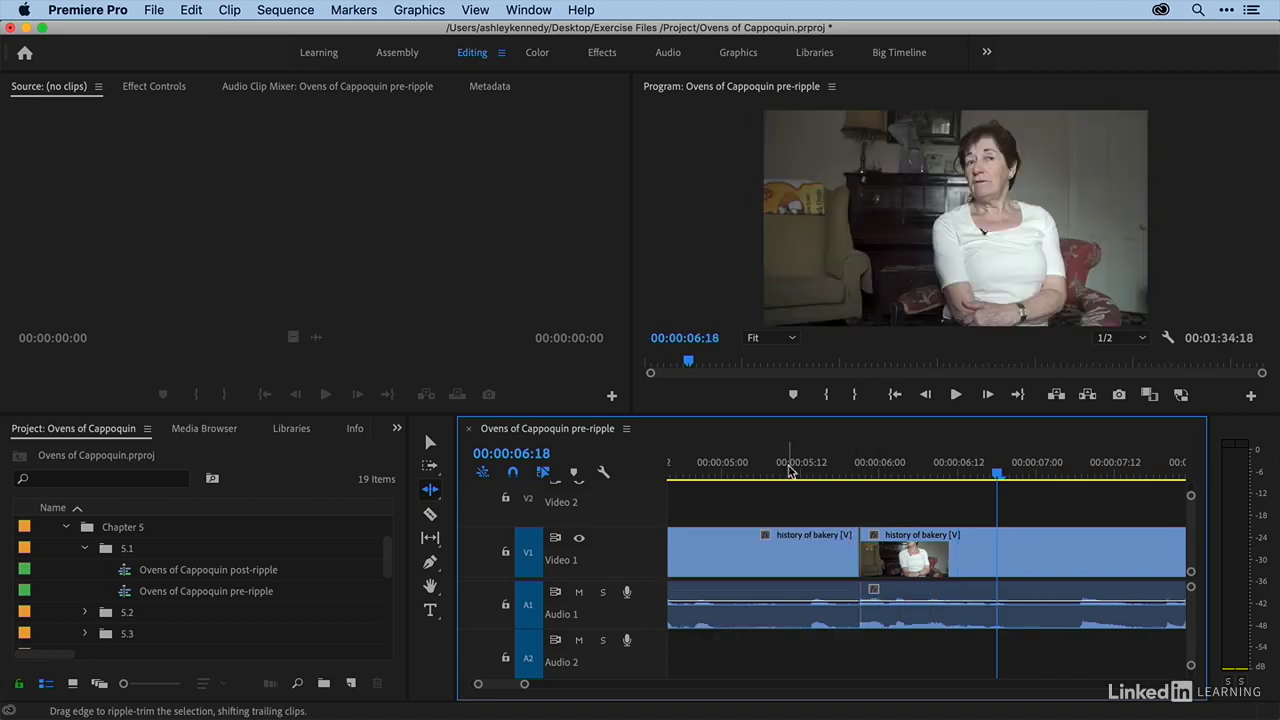
left_click(776, 468)
key("space")
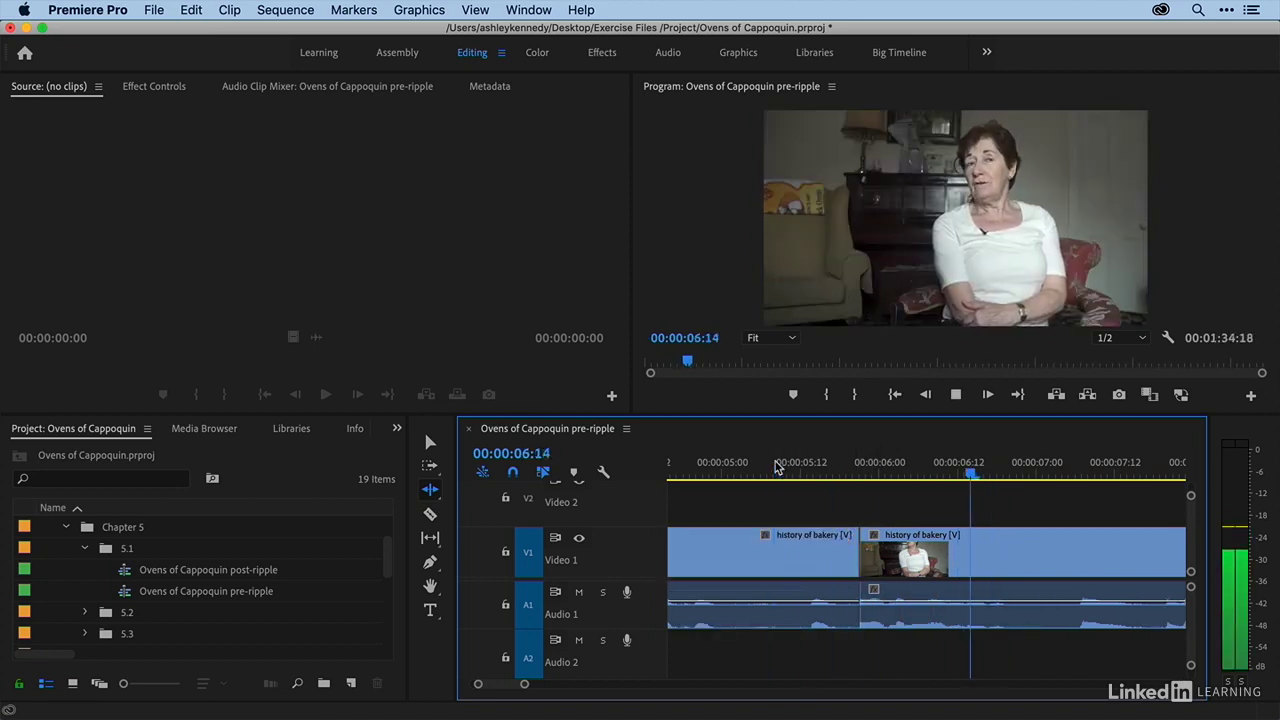
key("space")
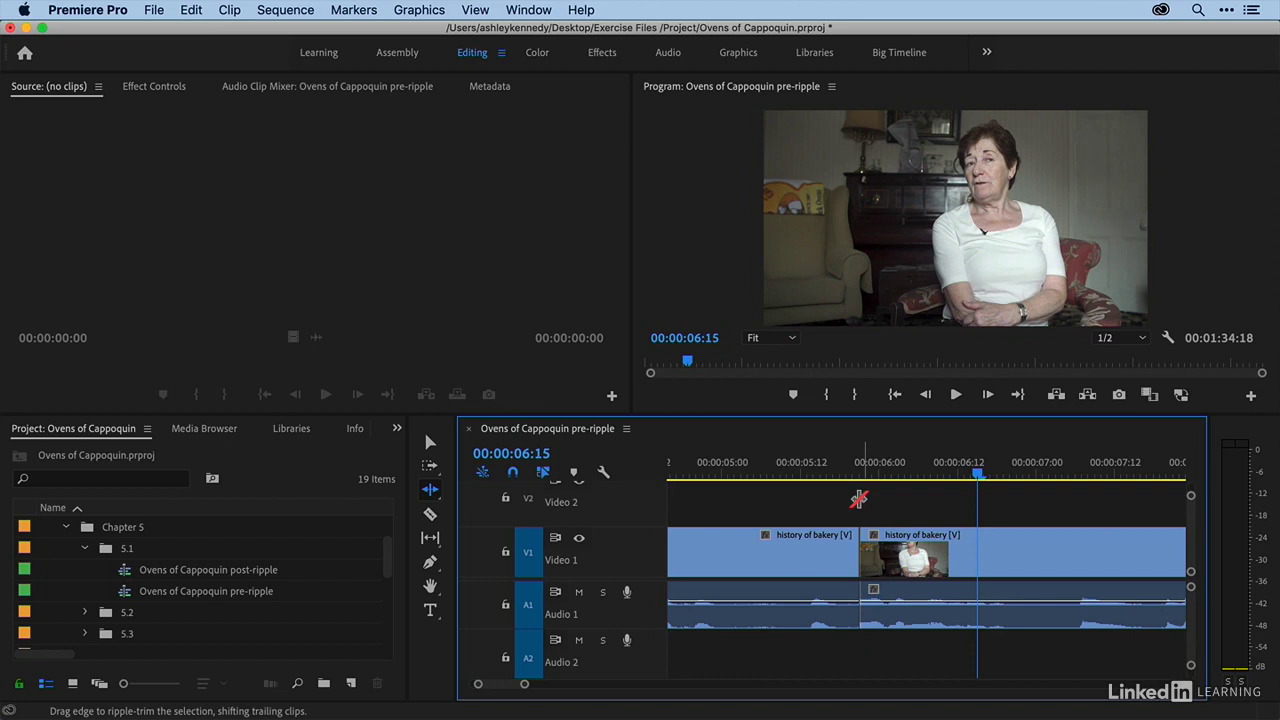
Step: Ripple-trim the start of the second history of bakery clip with the Selection tool, extending it about 4 frames, and play back the cut
key("v")
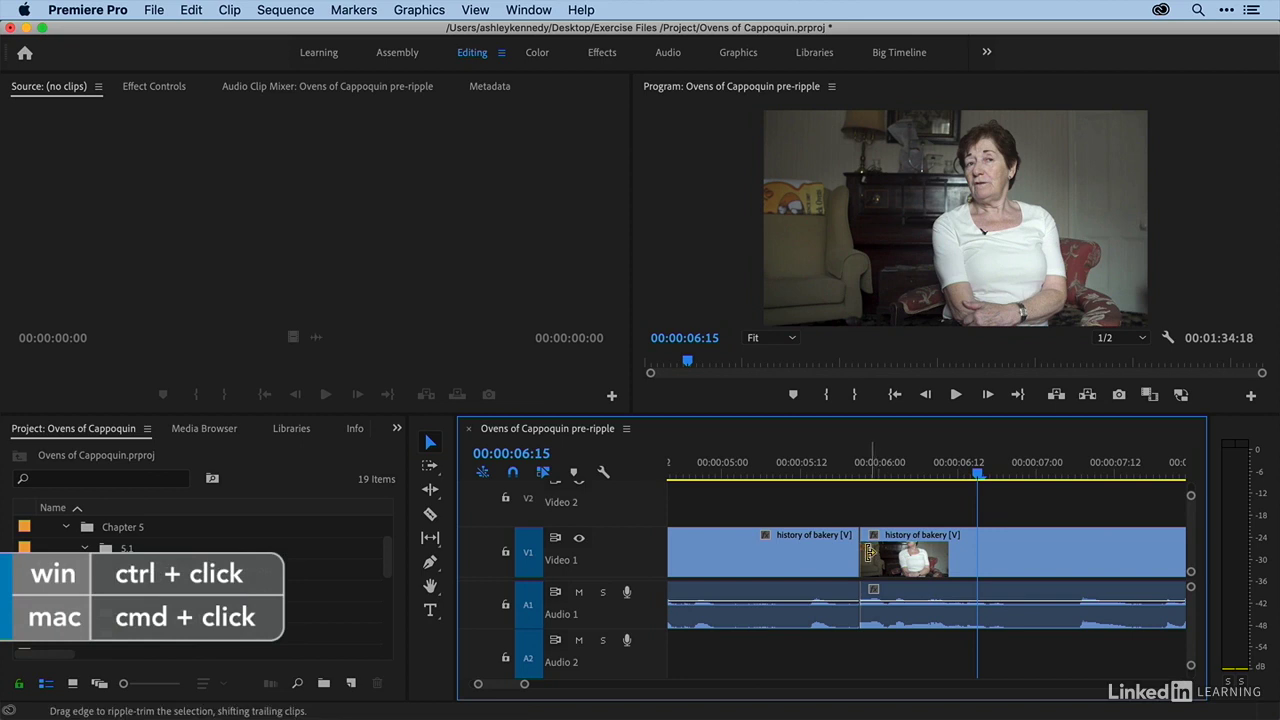
left_click(866, 553, "super")
left_click_drag(866, 553, 842, 553)
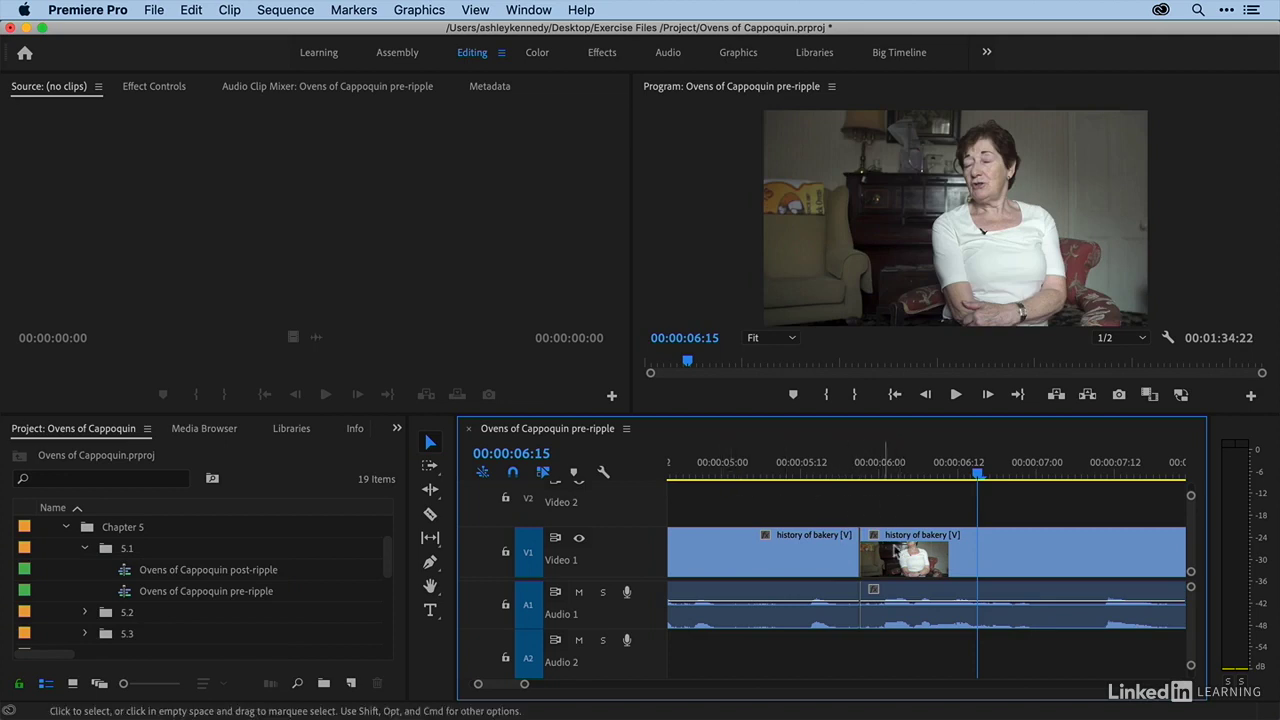
left_click(697, 471)
key("space")
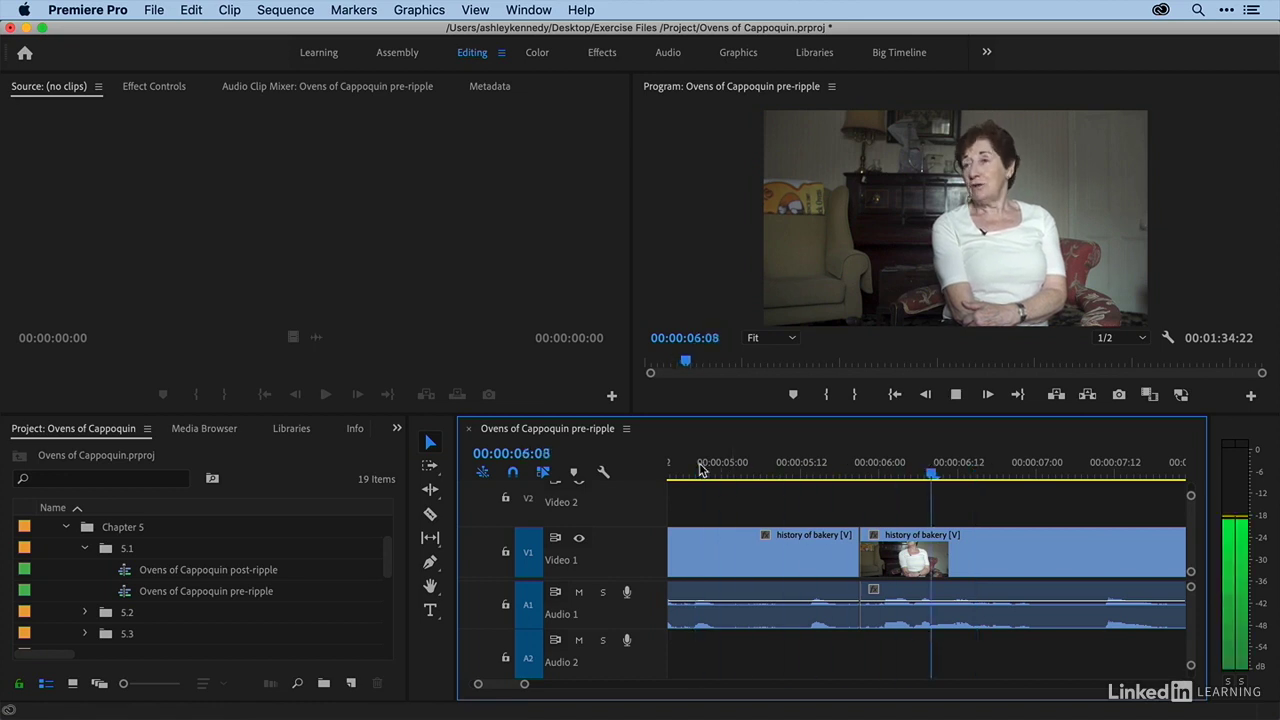
key("space")
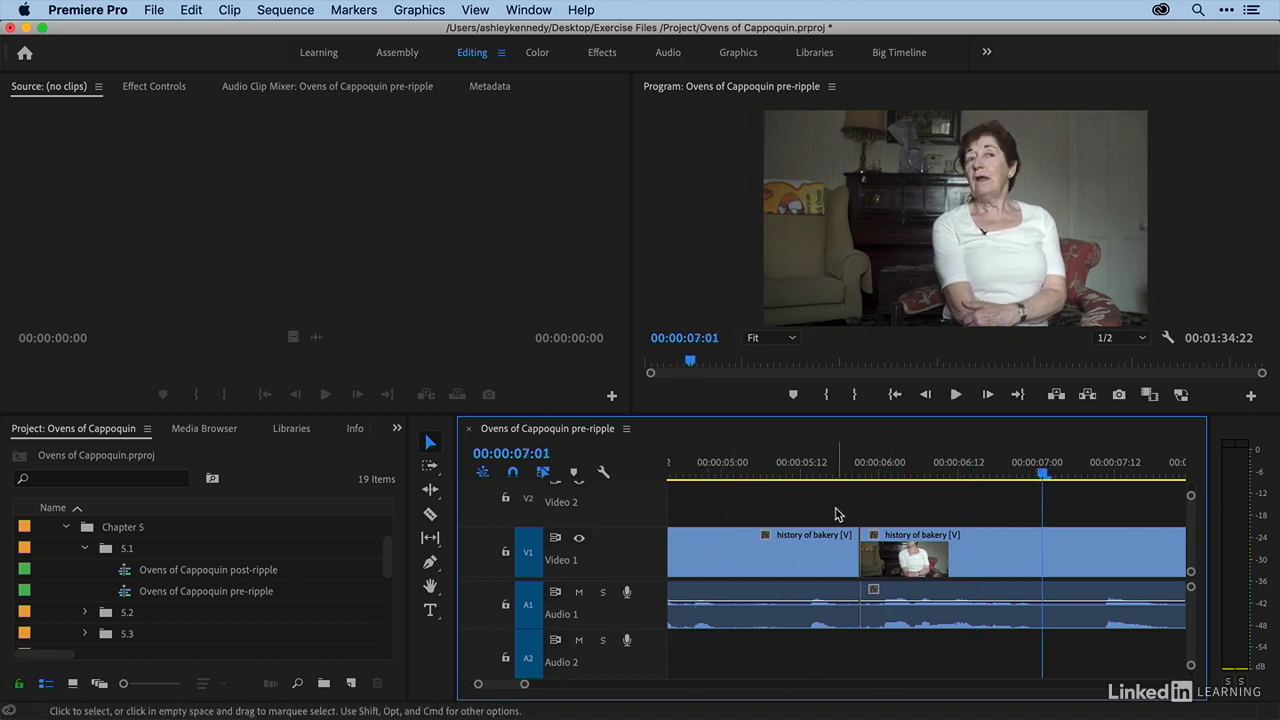
Step: Play back across the cut between the second and third history of bakery clips
key("minus")
key("minus")
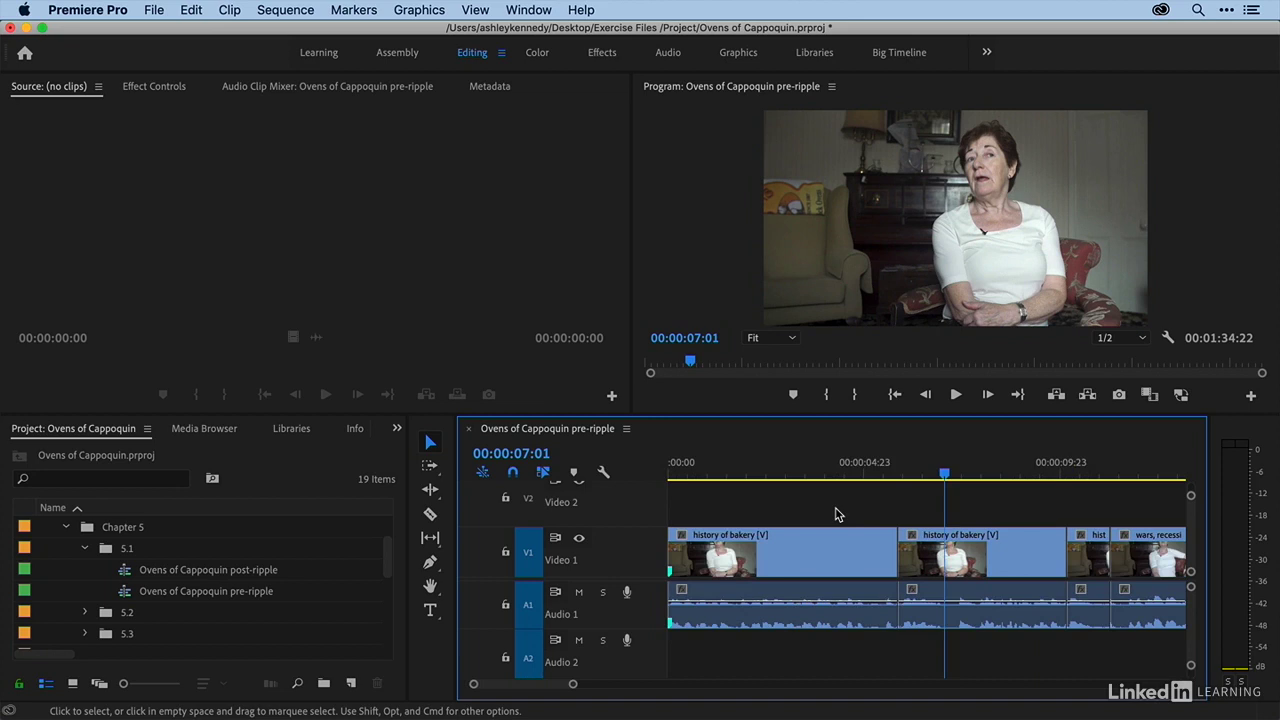
key("Down")
left_click(1045, 472)
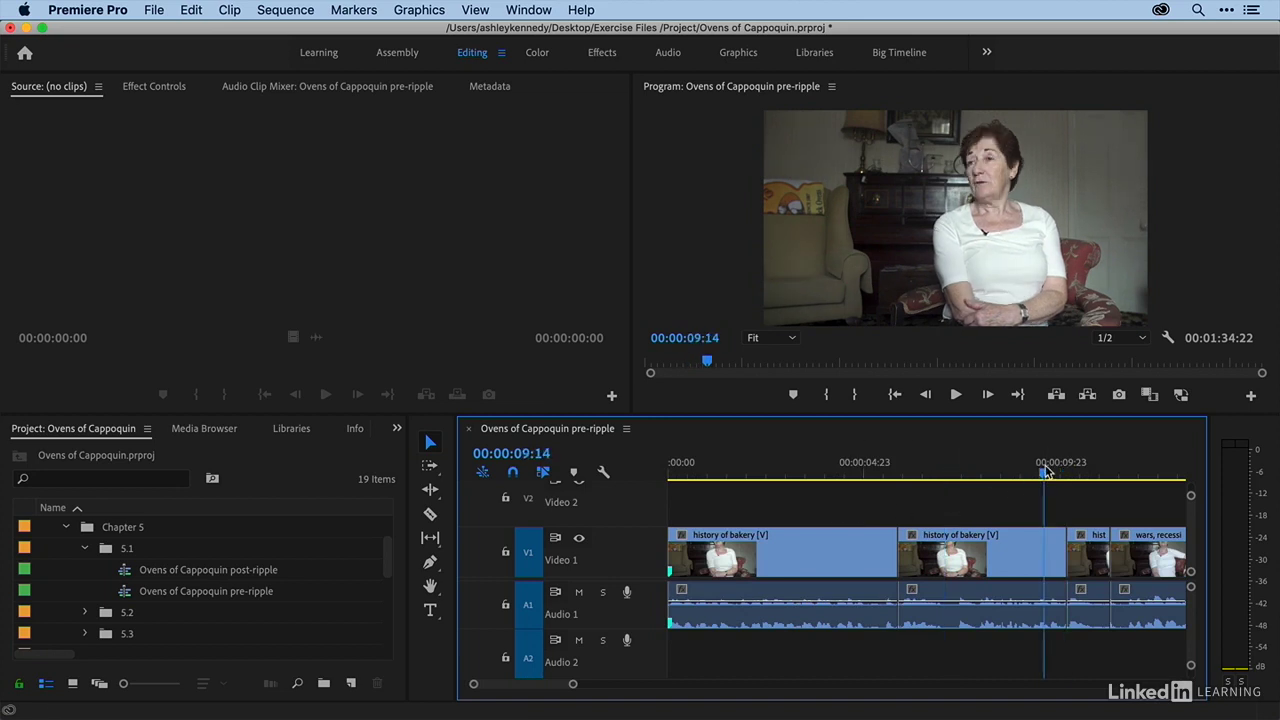
key("equal")
key("equal")
key("space")
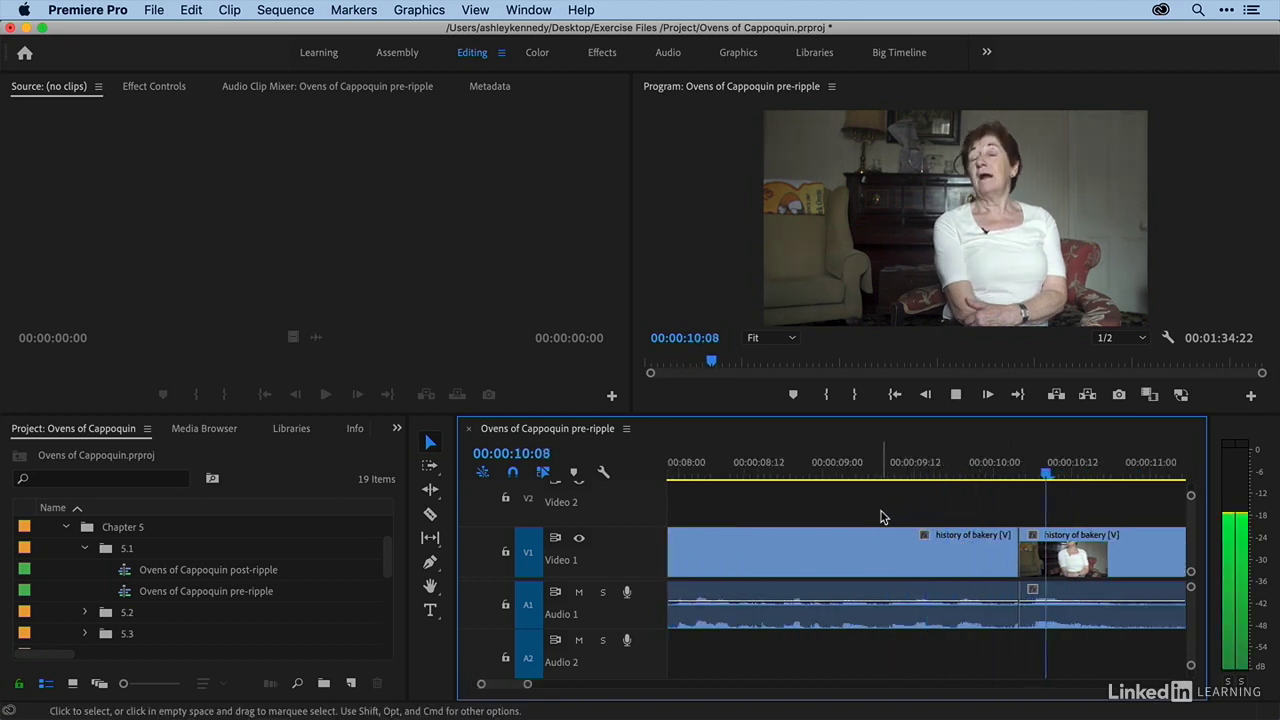
left_click(892, 472)
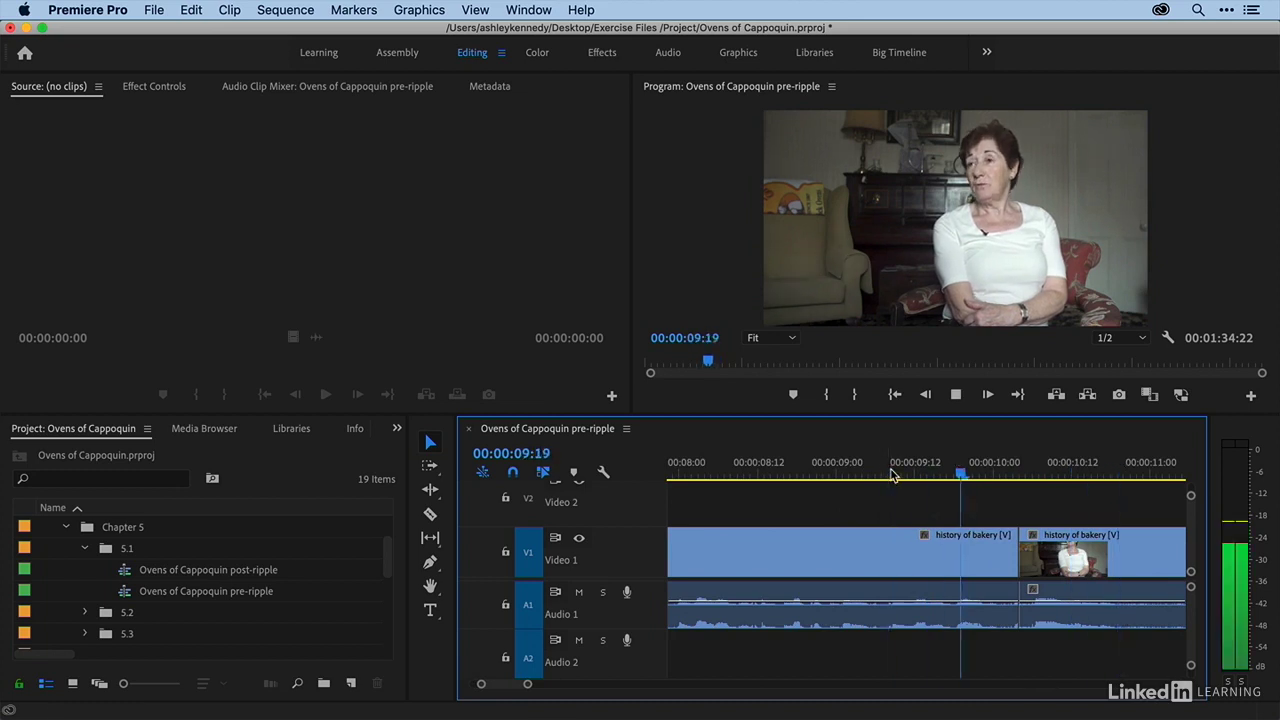
key("space")
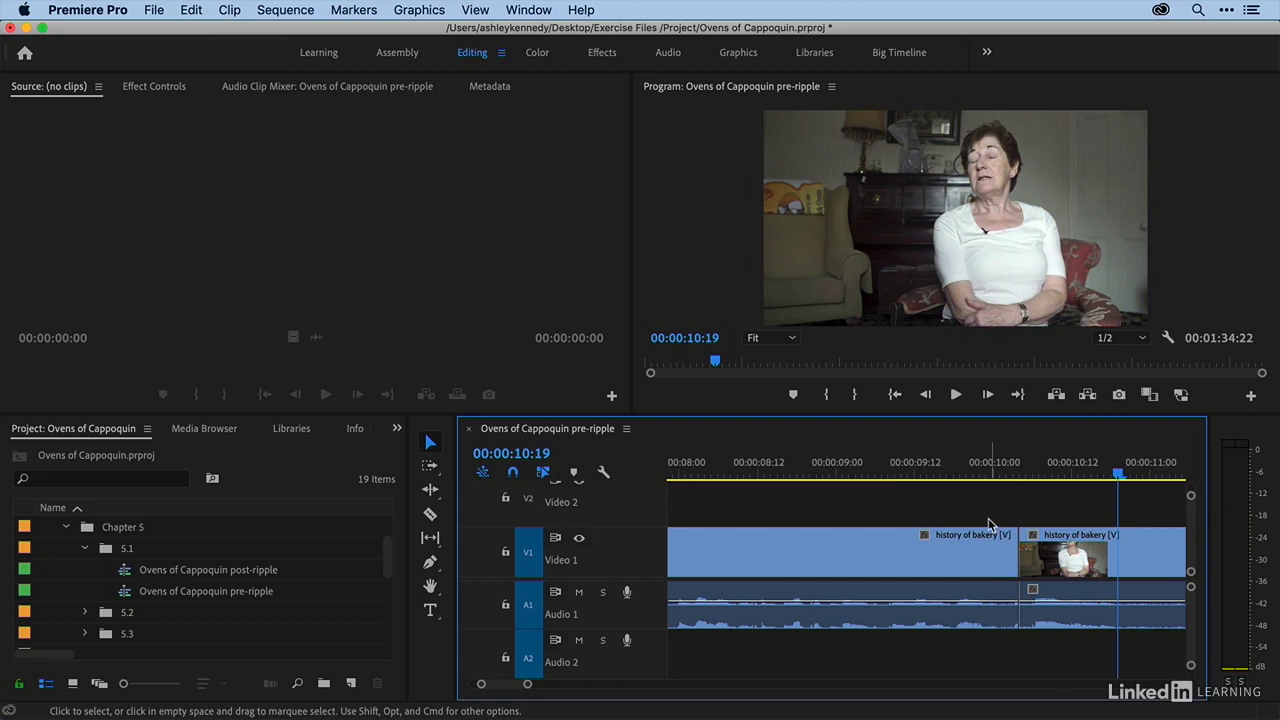
Step: Ripple-trim the end of the second history of bakery clip frame by frame, nudging it both ways and leaving it extended by 2 frames
left_click(974, 470)
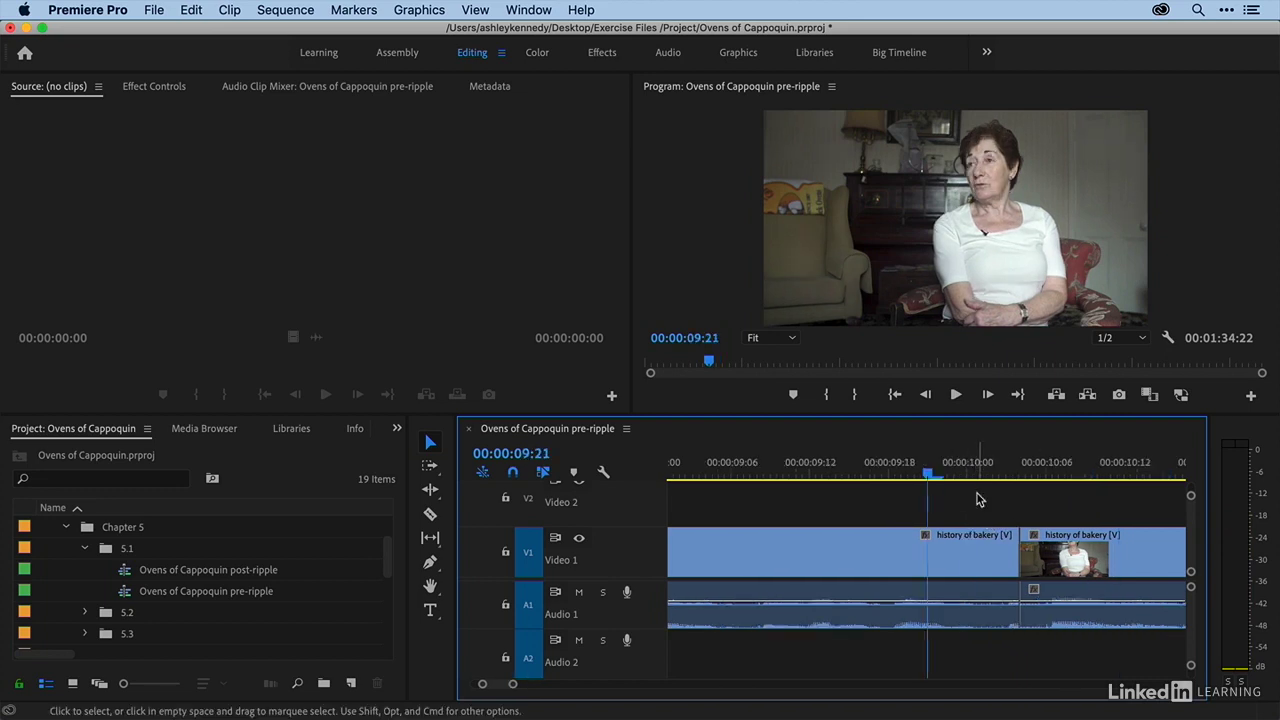
left_click(1007, 555)
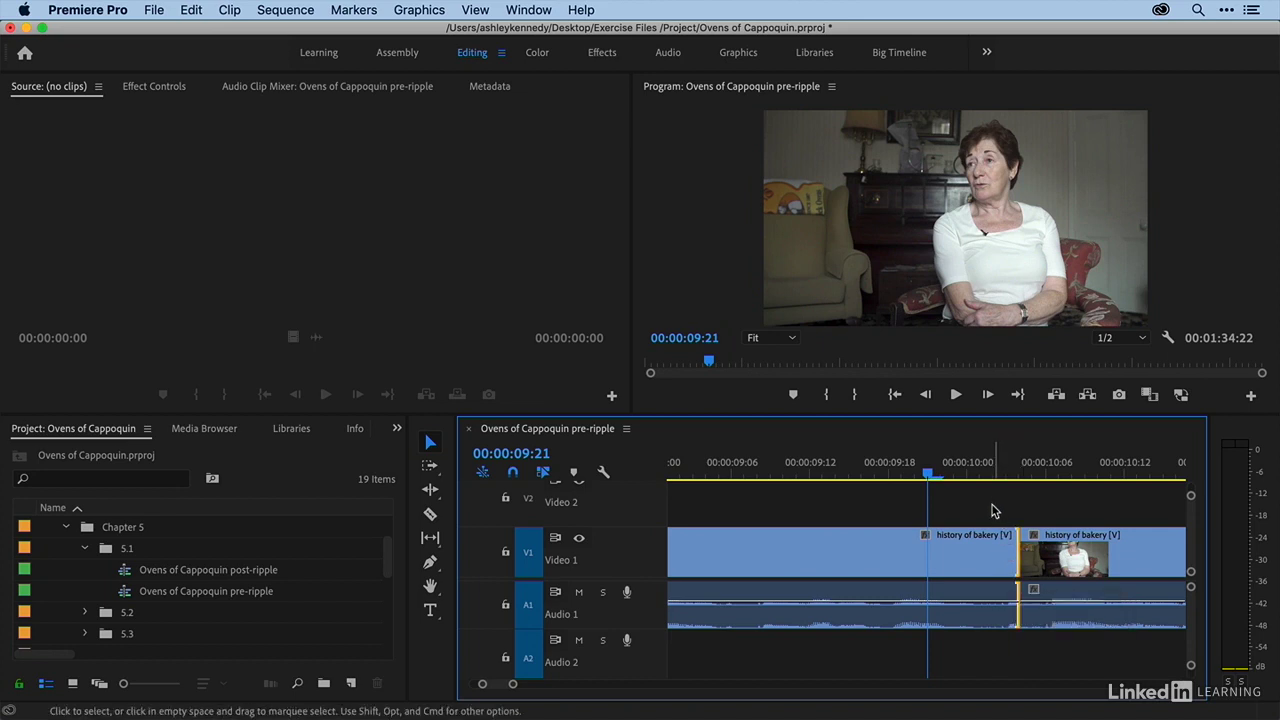
key("alt+Right")
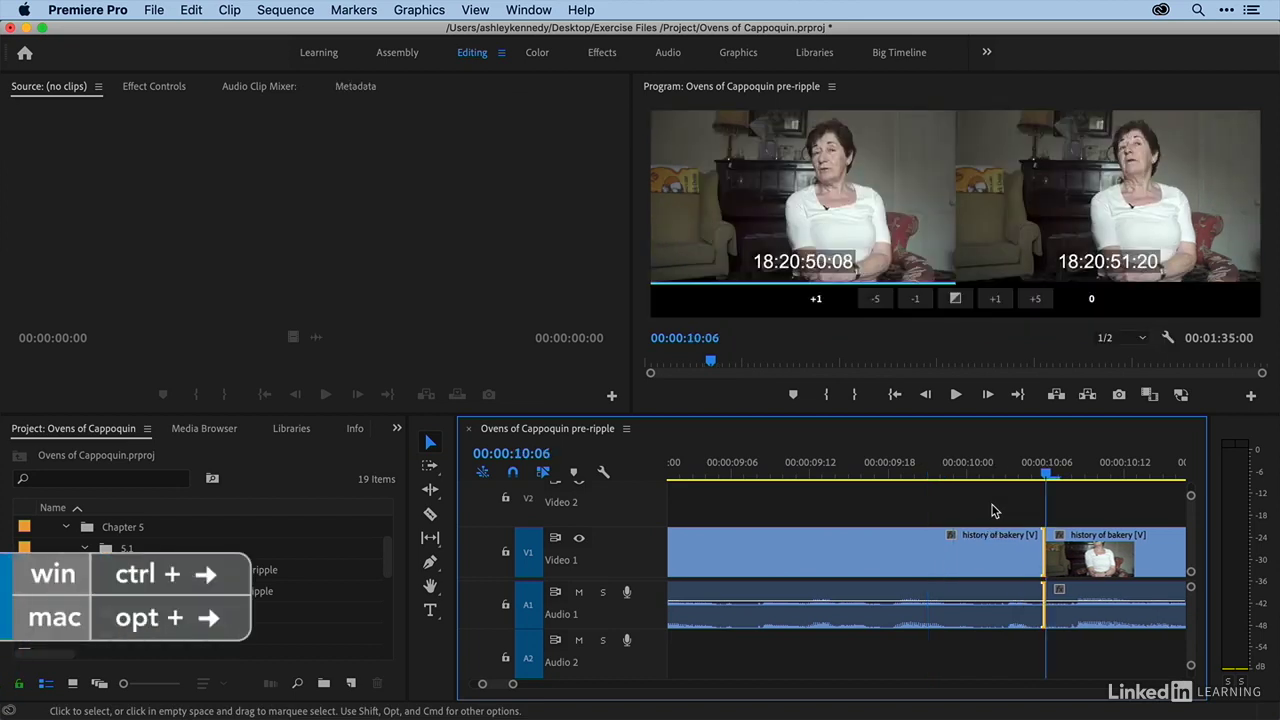
key("alt+Right")
key("alt+Left")
key("alt+Left")
key("alt+Left")
key("alt+Left")
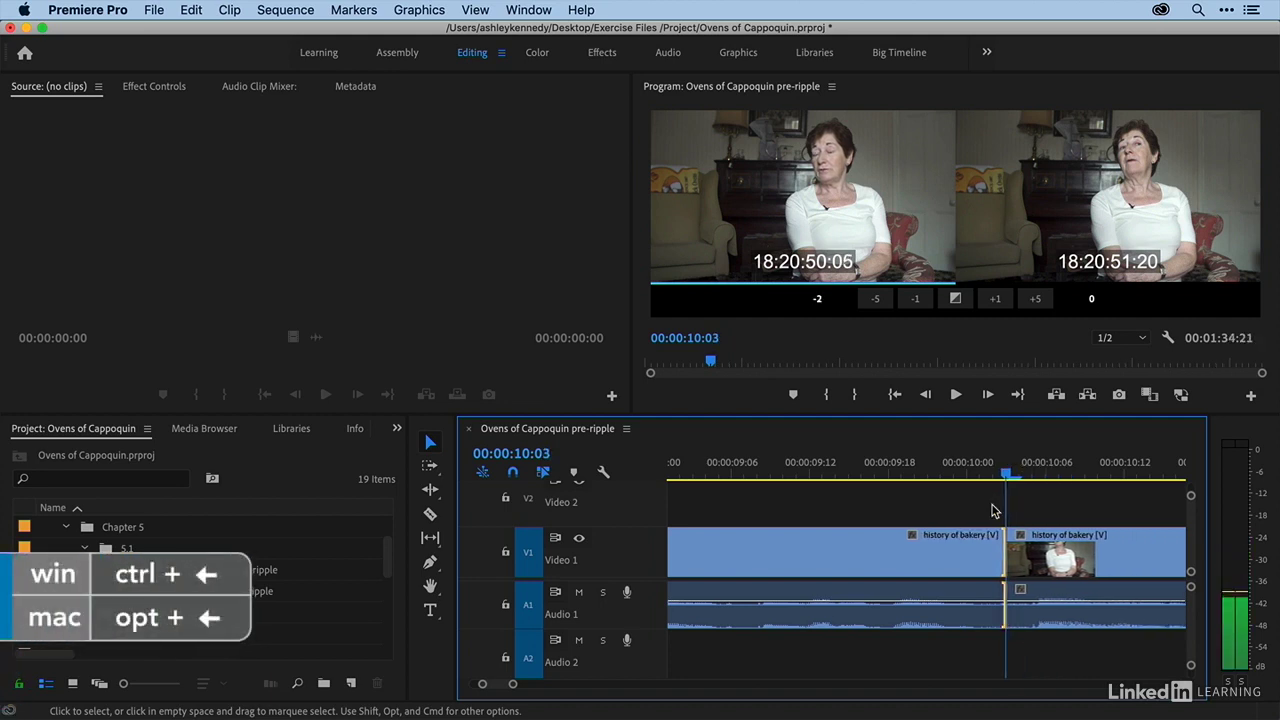
key("alt+Right")
key("alt+Right")
key("alt+Right")
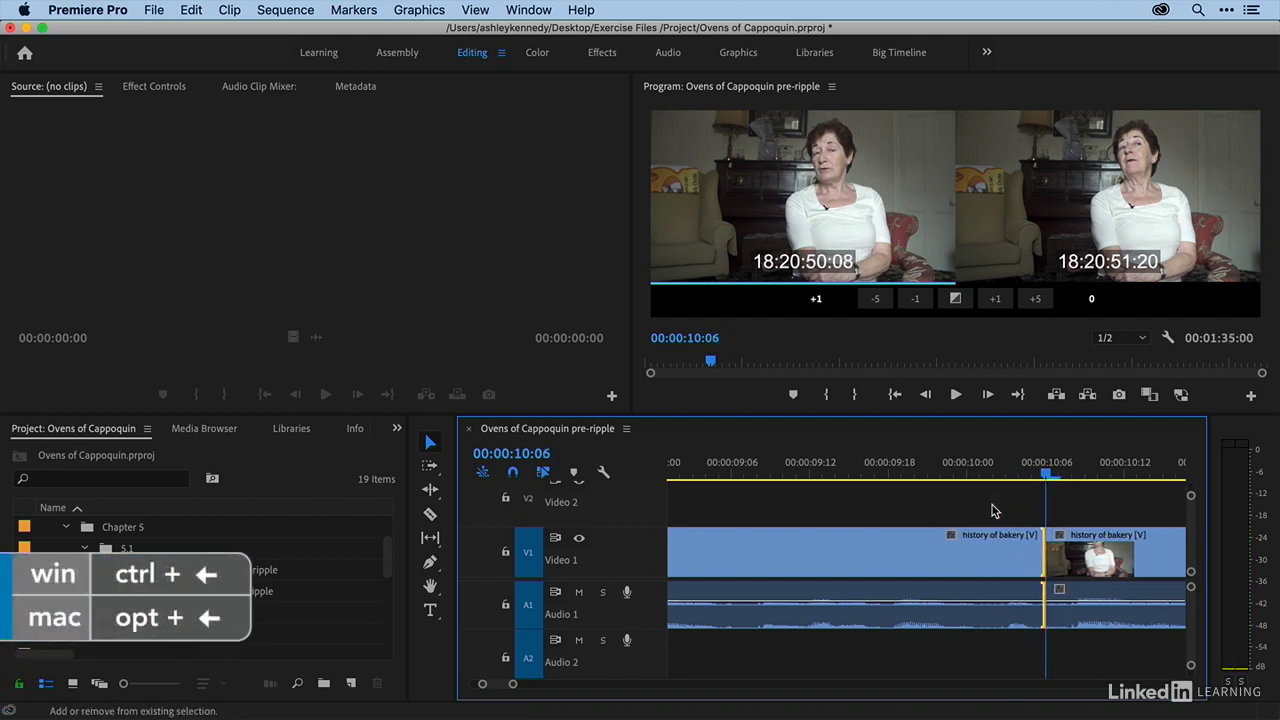
key("alt+shift+Right")
key("alt+shift+Left")
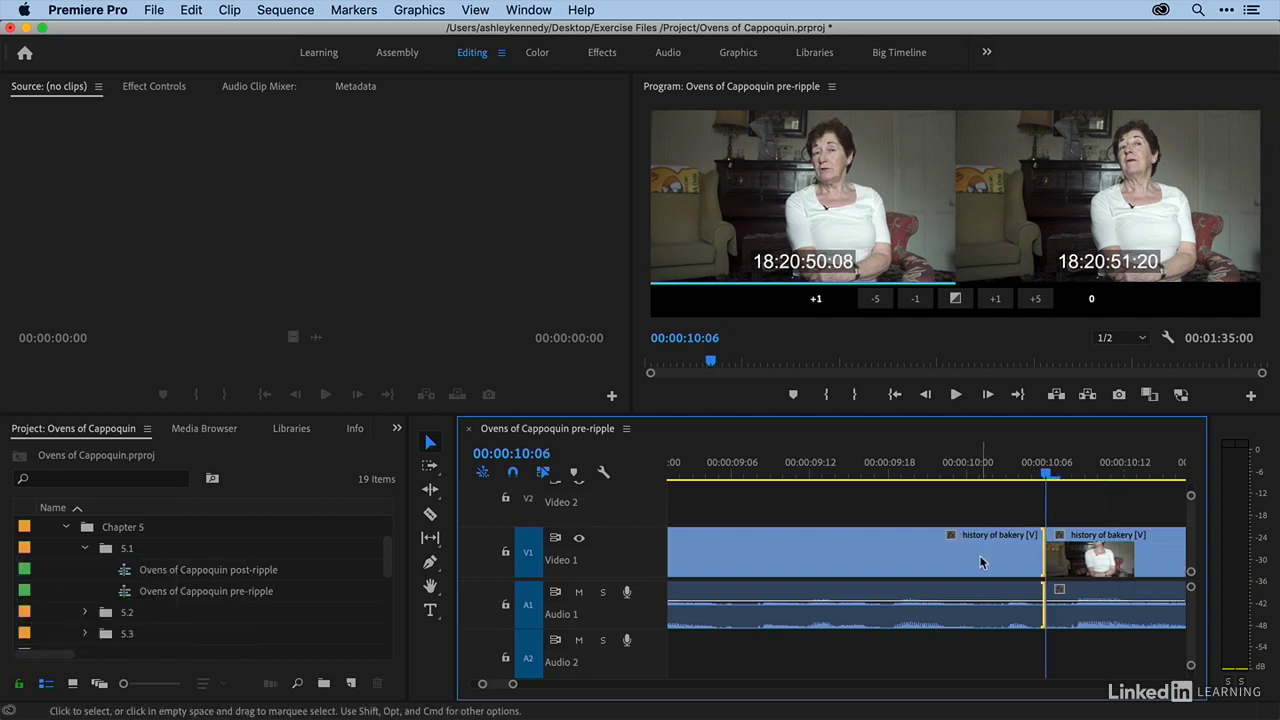
Step: Play back the trimmed cut, extend the end of the second history of bakery clip by 1 more frame with a ripple trim, and replay it
scroll(998, 538, "down", 3)
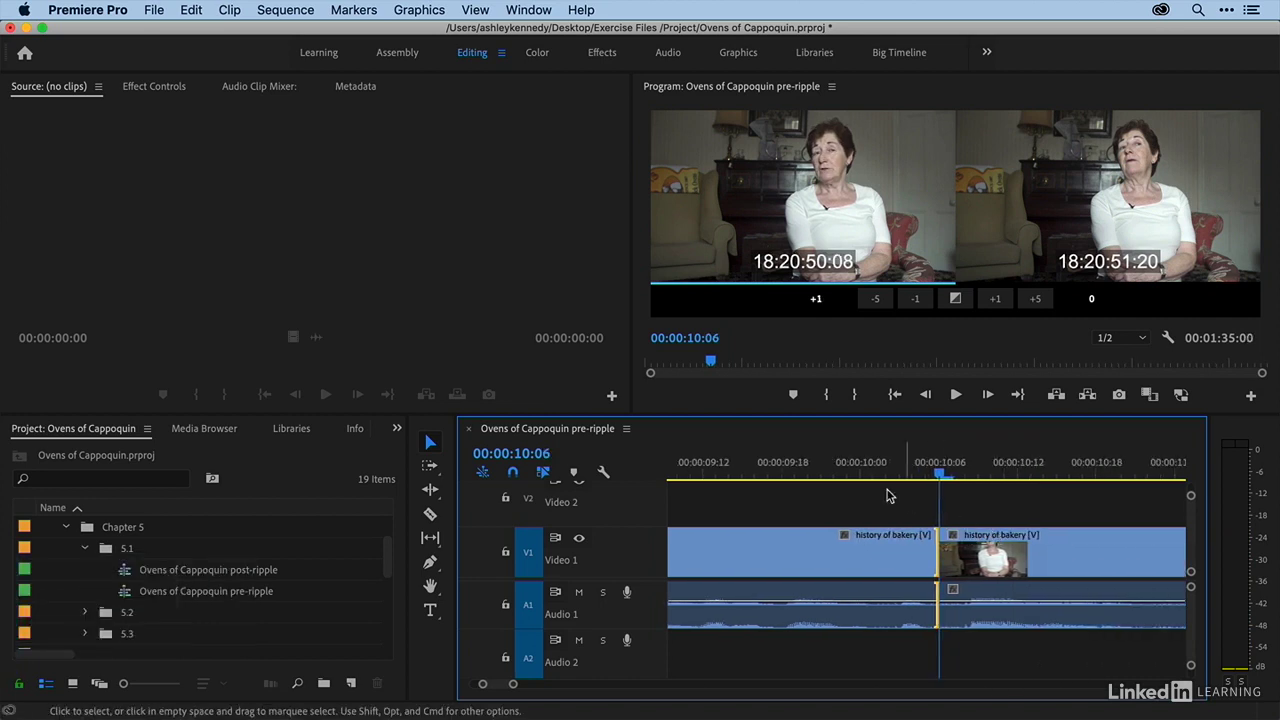
left_click(733, 468)
key("space")
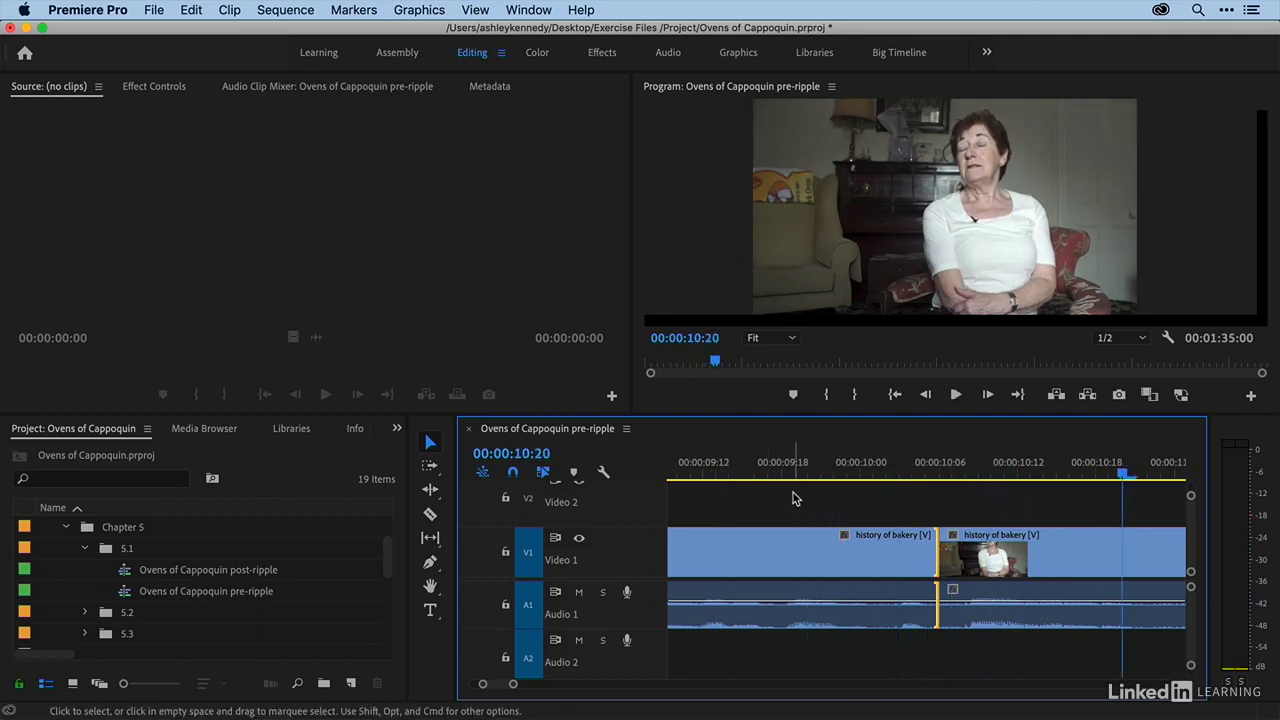
key("alt+Right")
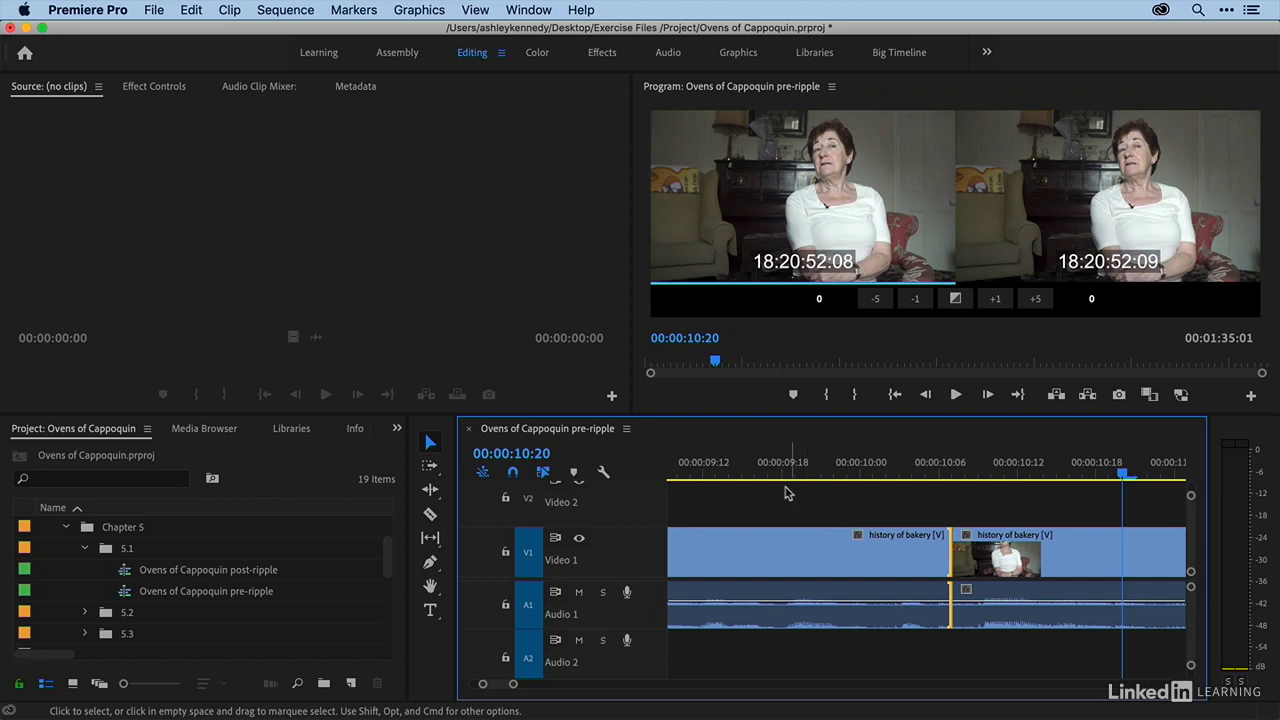
left_click(752, 471)
key("space")
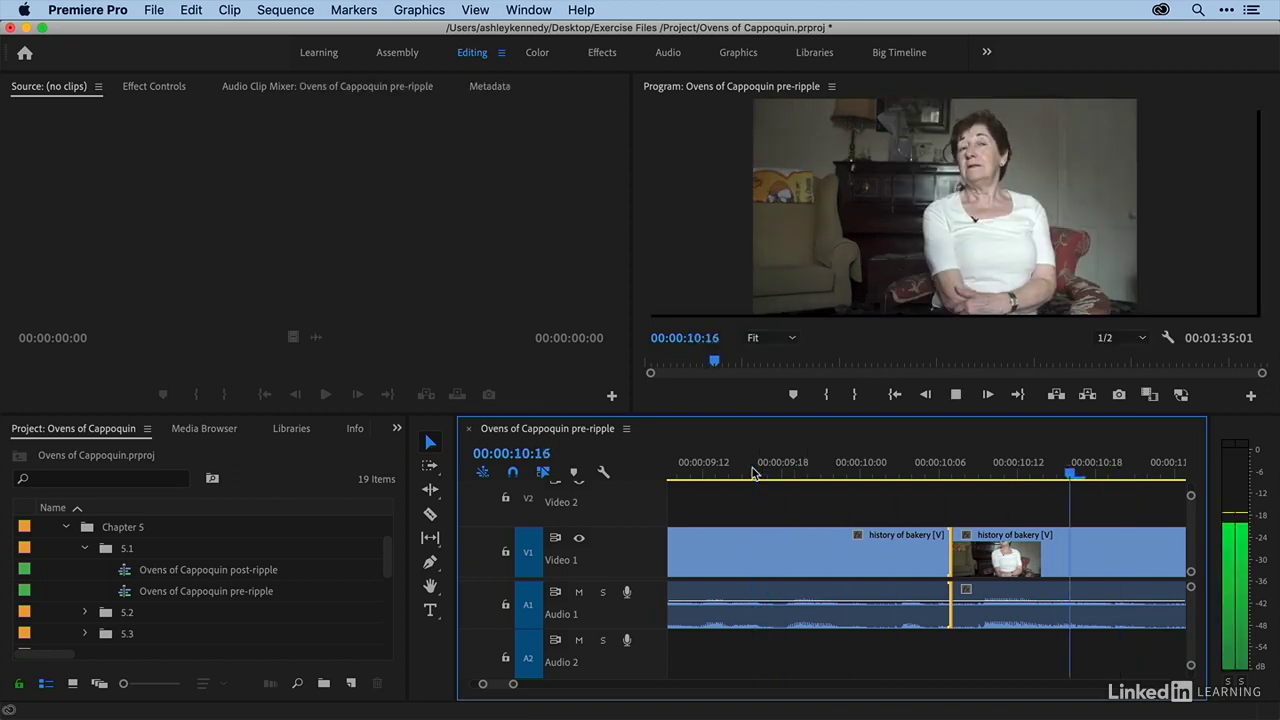
key("space")
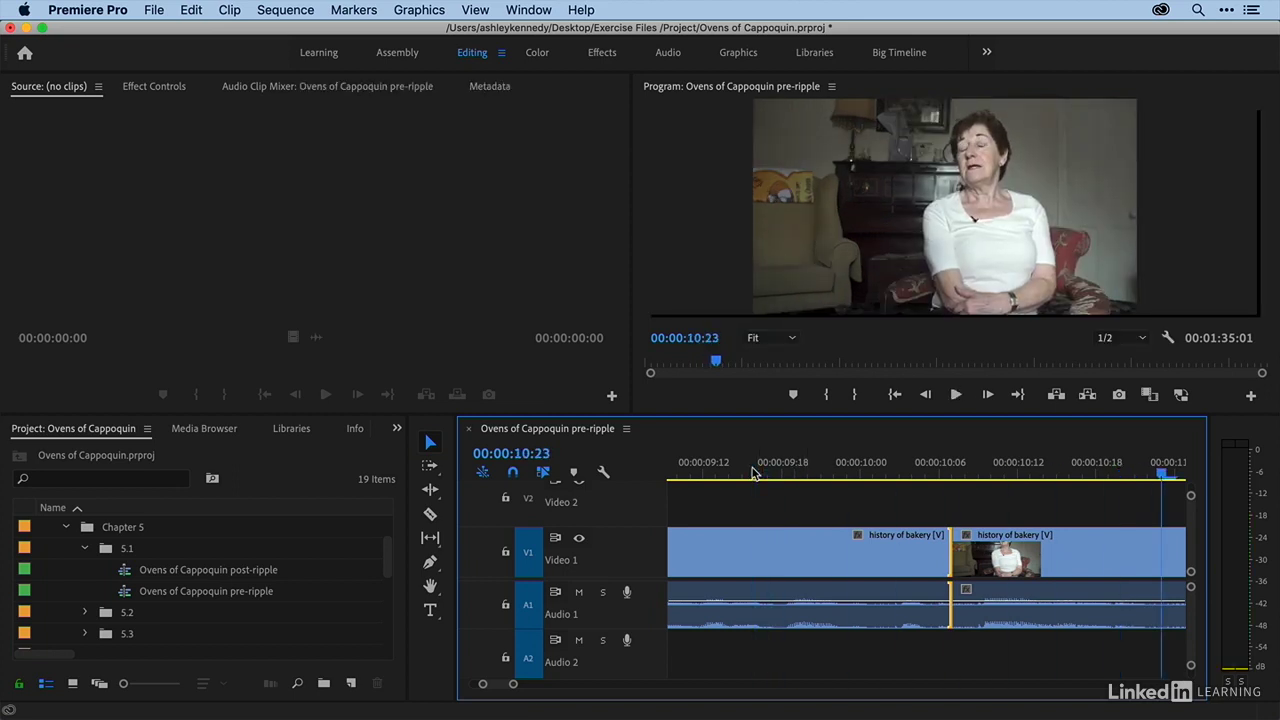
Step: Play back the cut into the wars, recession clip and ripple-trim the third history of bakery clip's end to 00:00:10:23 with Extend Edit
key("Down")
left_click(866, 474)
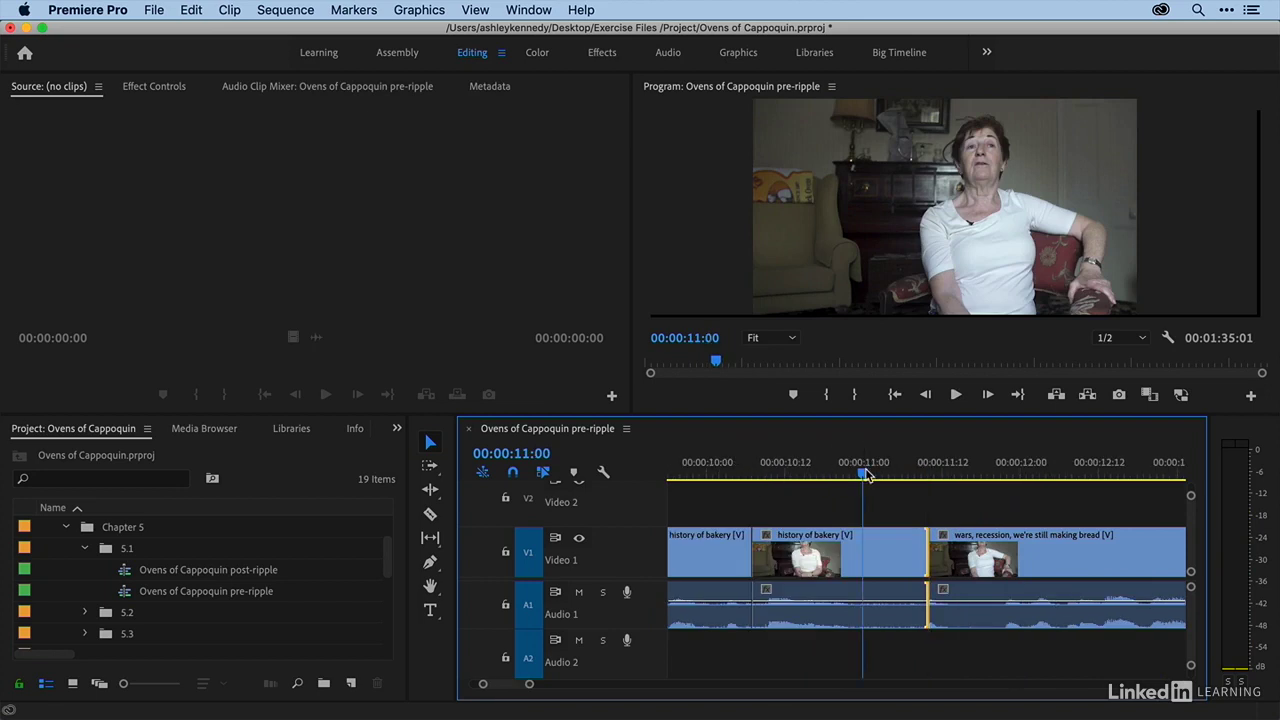
key("space")
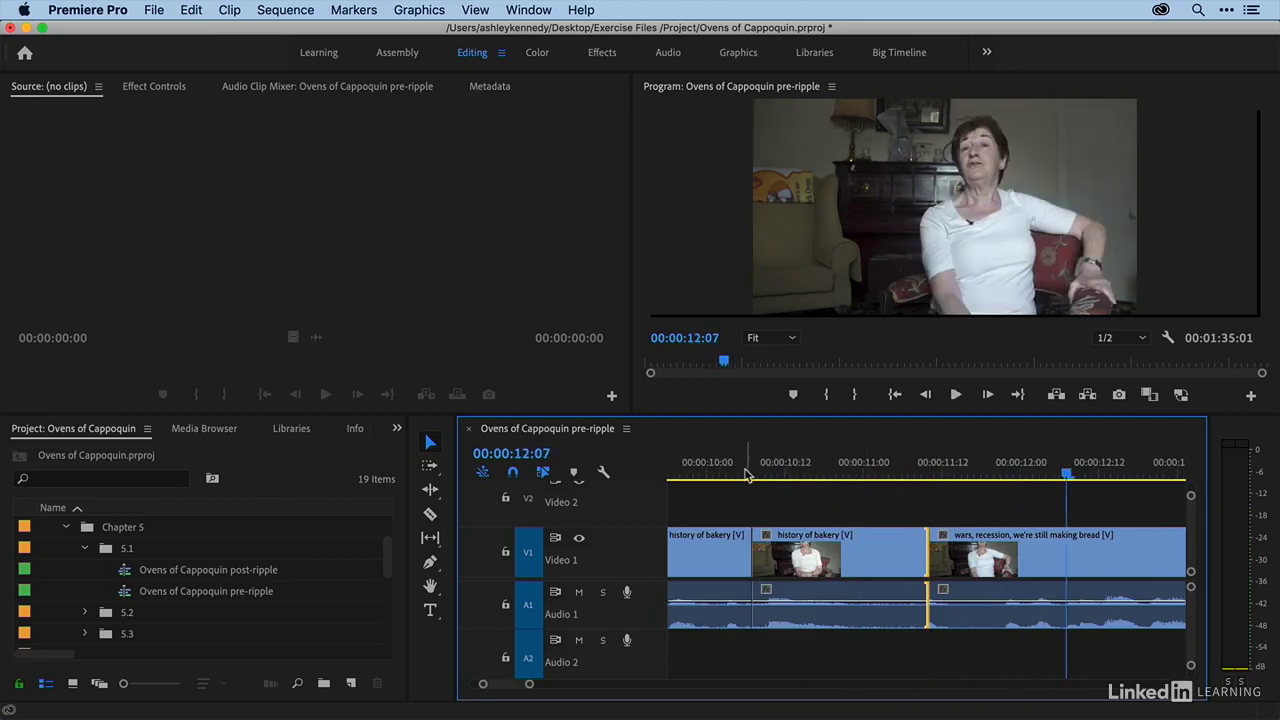
left_click(750, 474)
key("space")
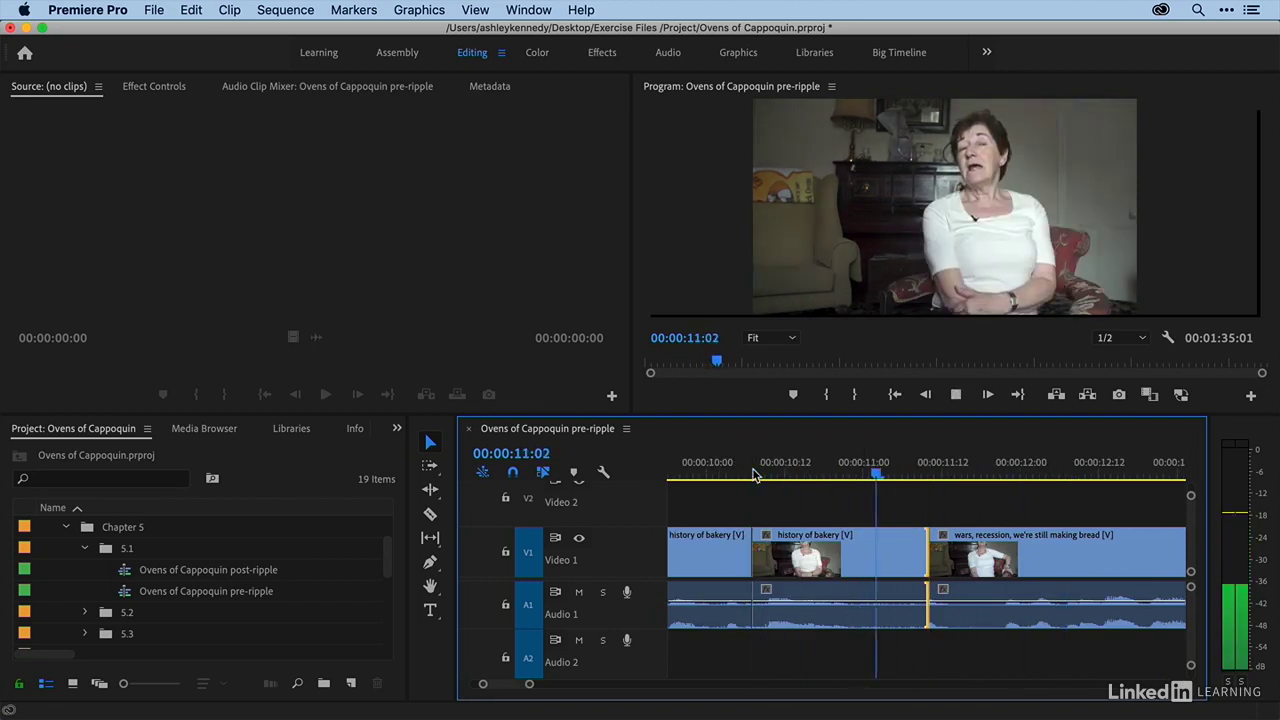
key("space")
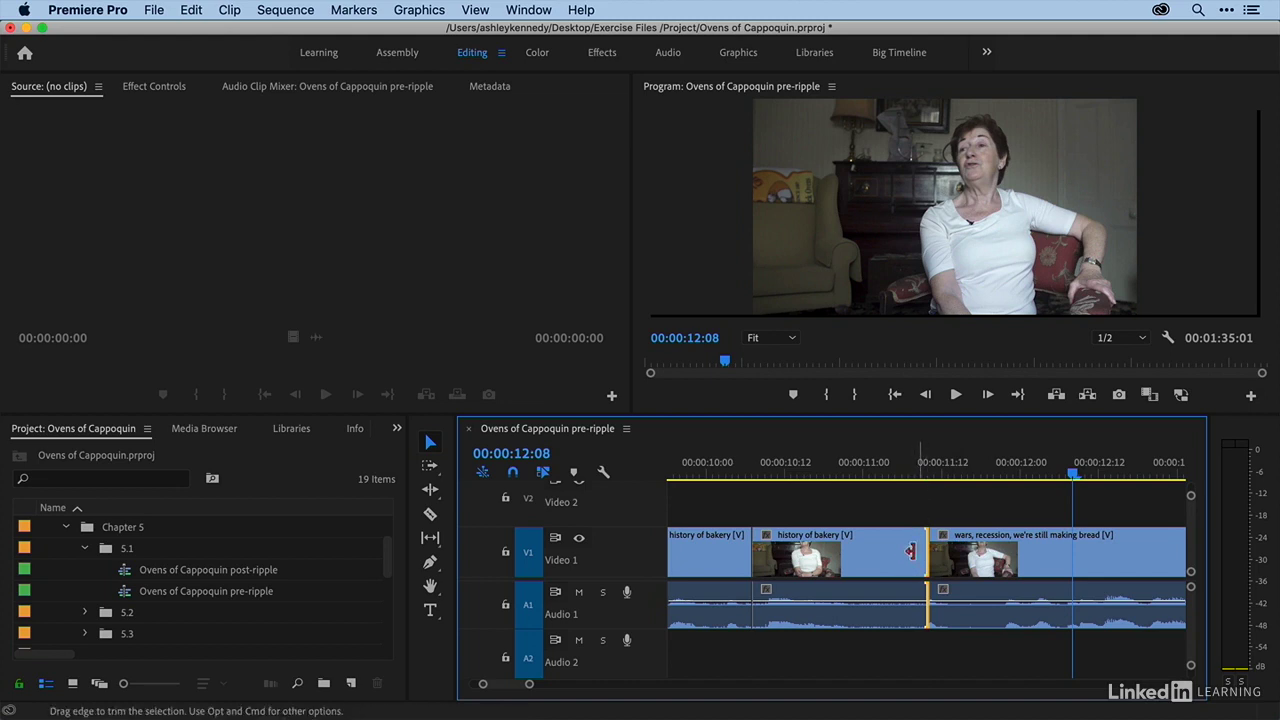
left_click_drag(836, 470, 857, 472)
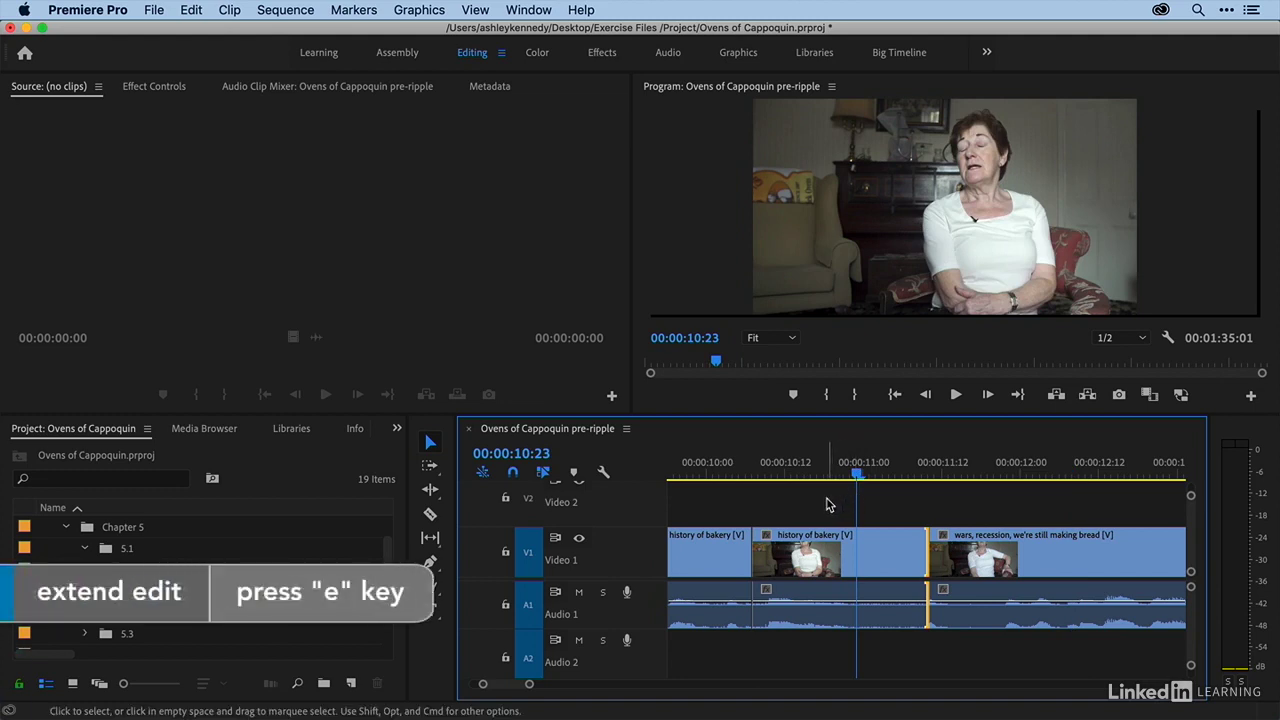
key("e")
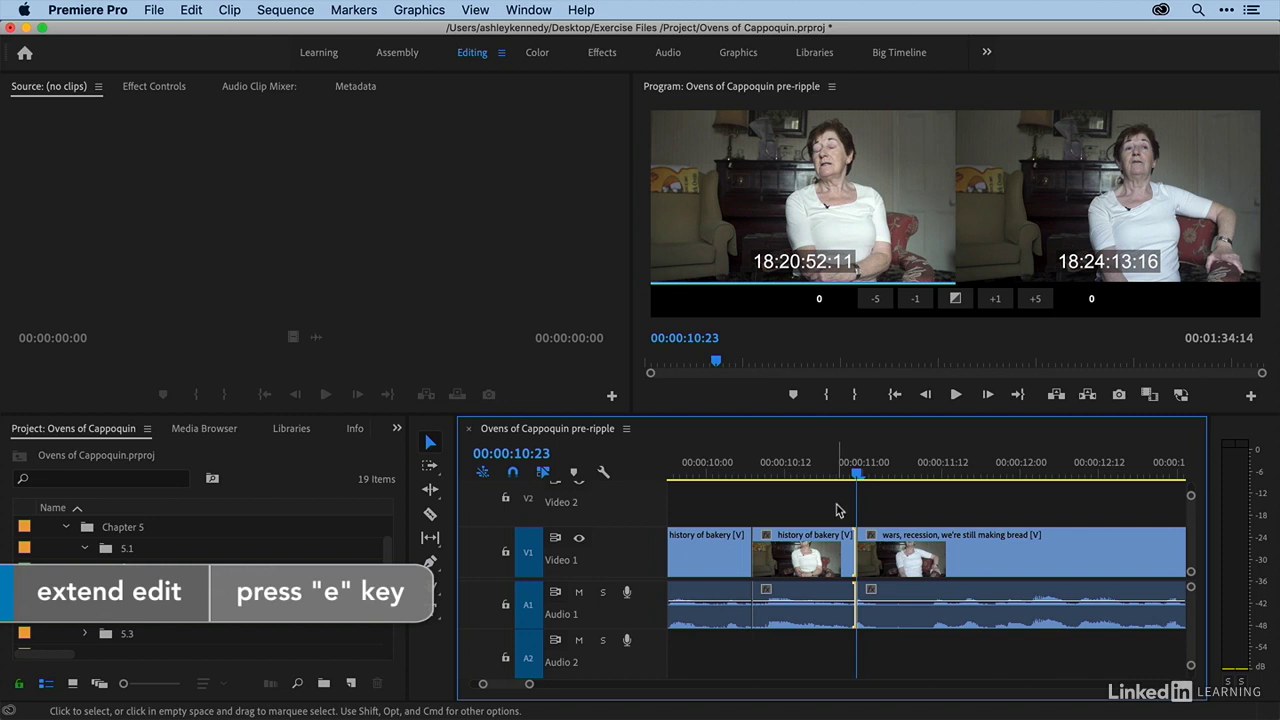
Step: Ripple-trim the start of the wars, recession clip to 00:00:11:10 with Extend Edit, play back the cut, and deselect the edit point
left_click(866, 545)
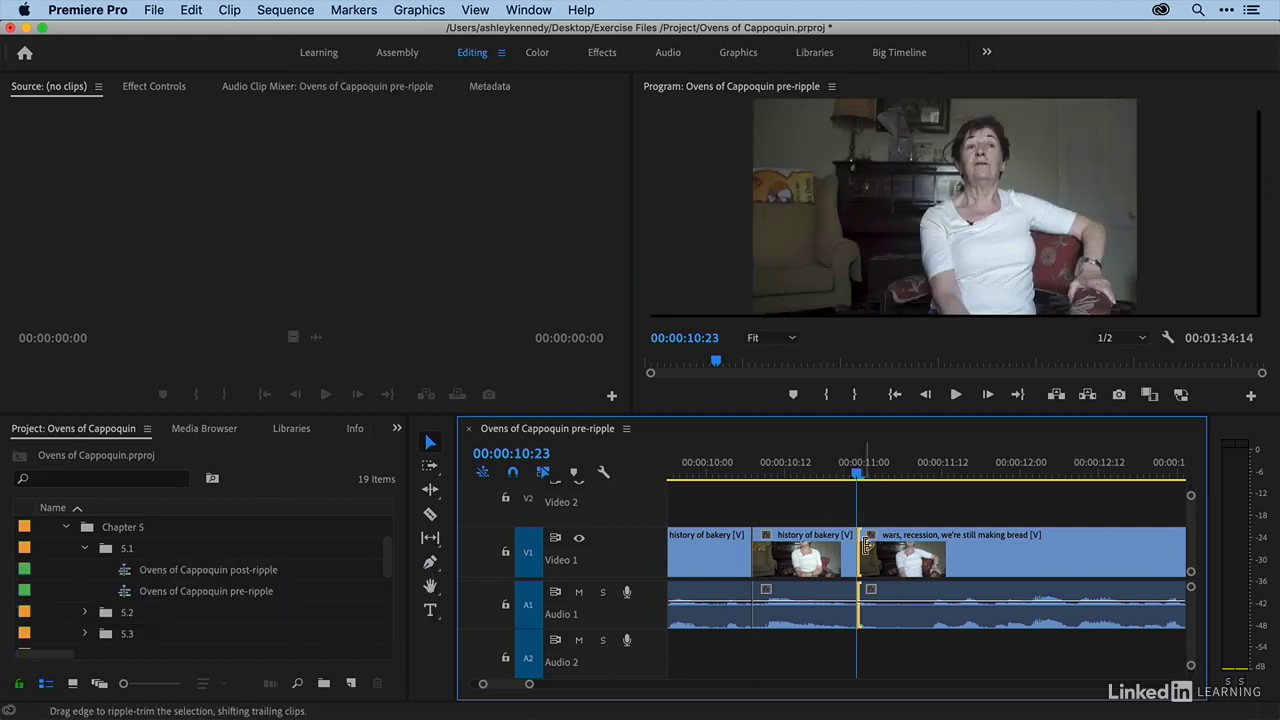
left_click(931, 472)
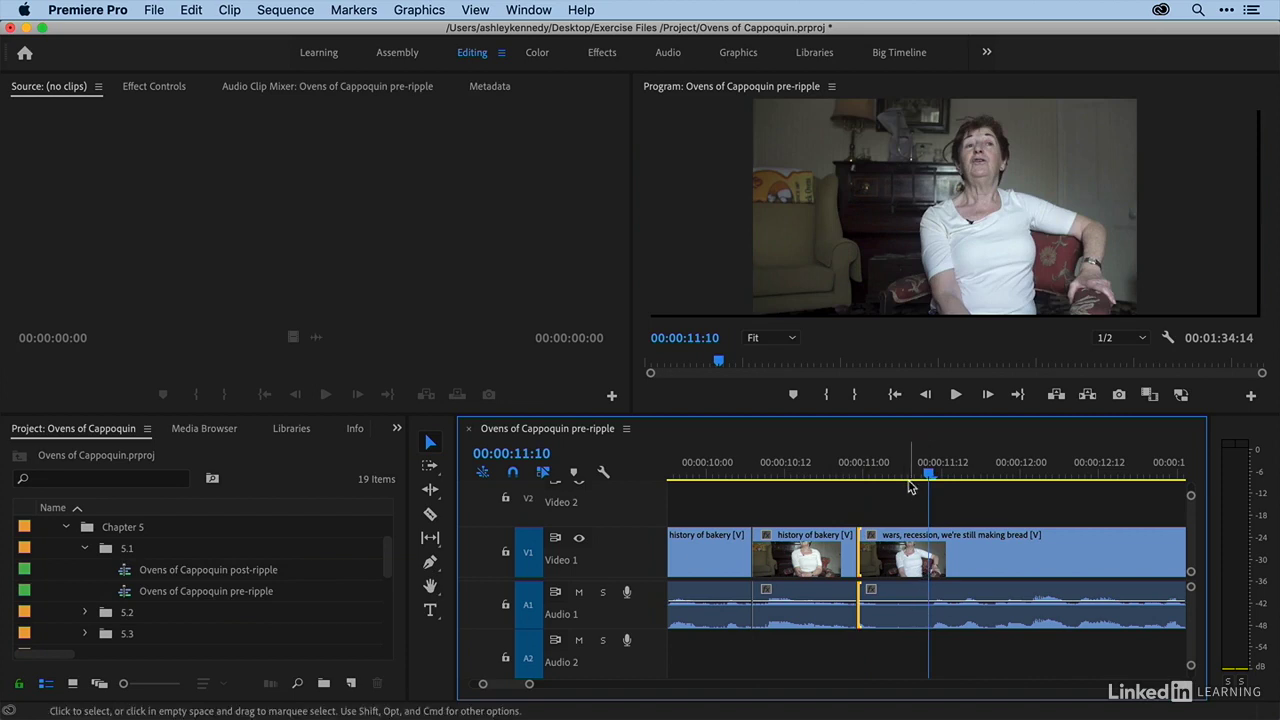
key("Up")
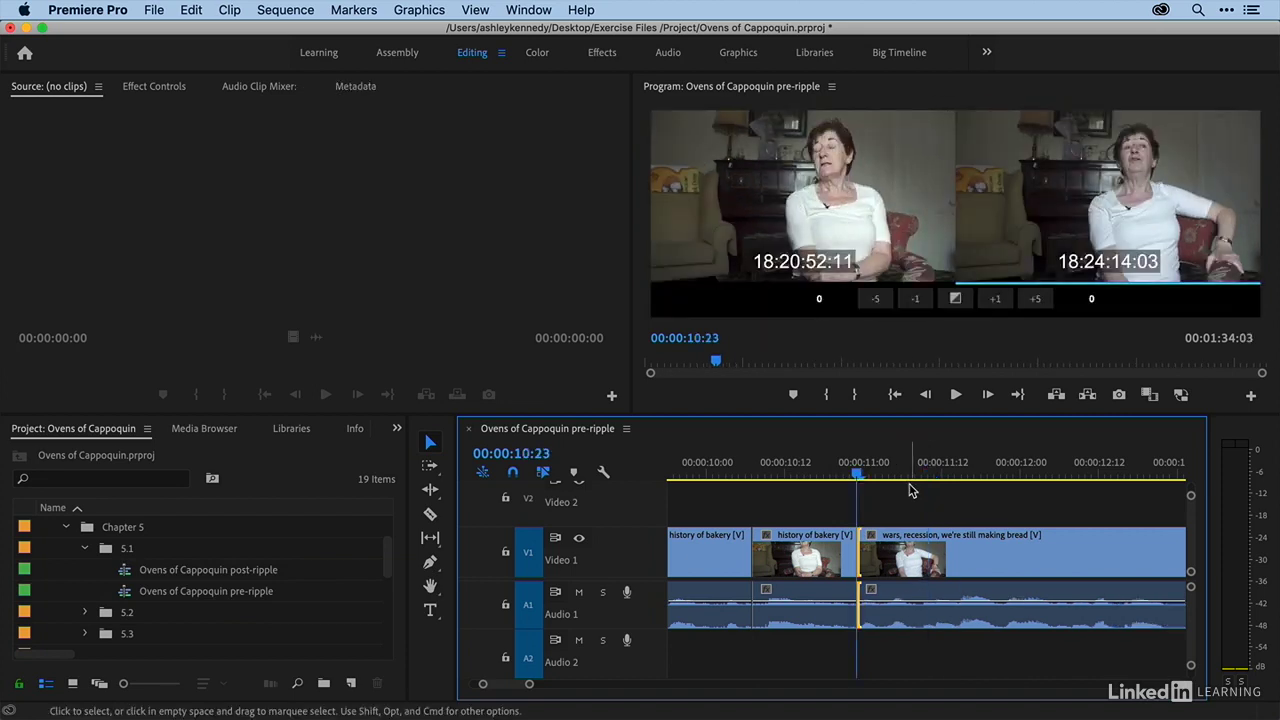
scroll(910, 490, "left", 2)
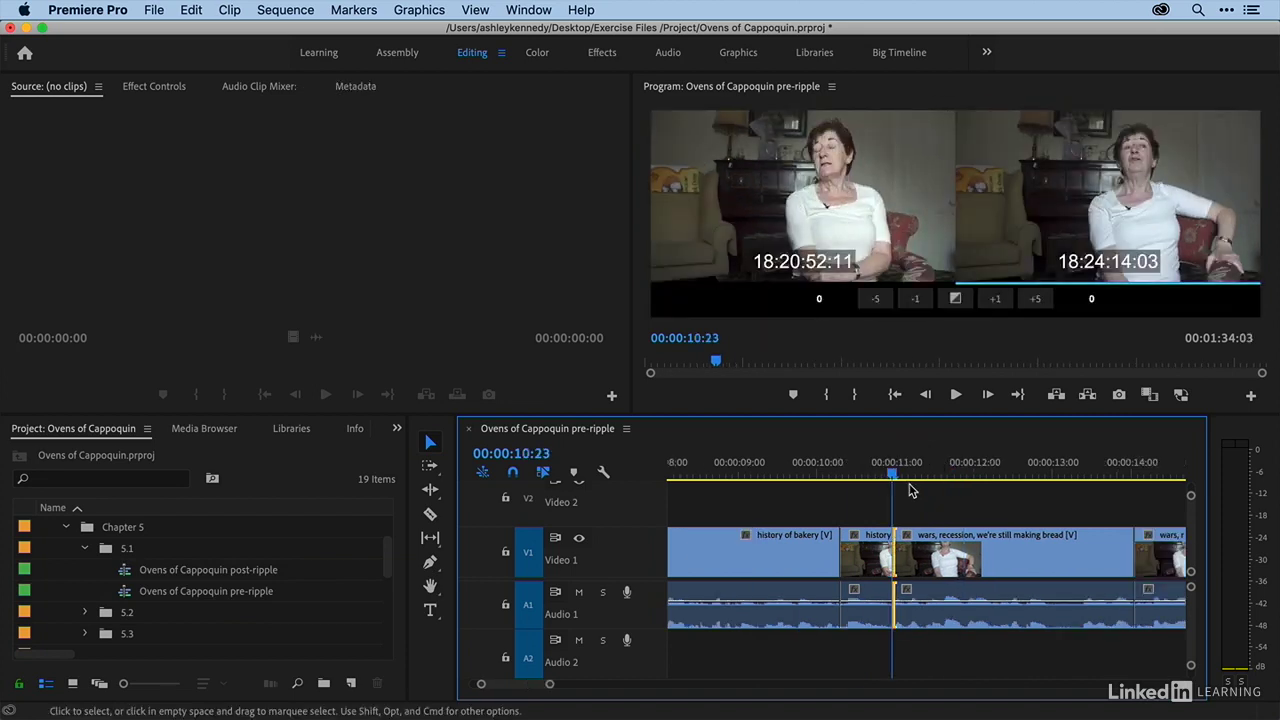
left_click(852, 470)
key("space")
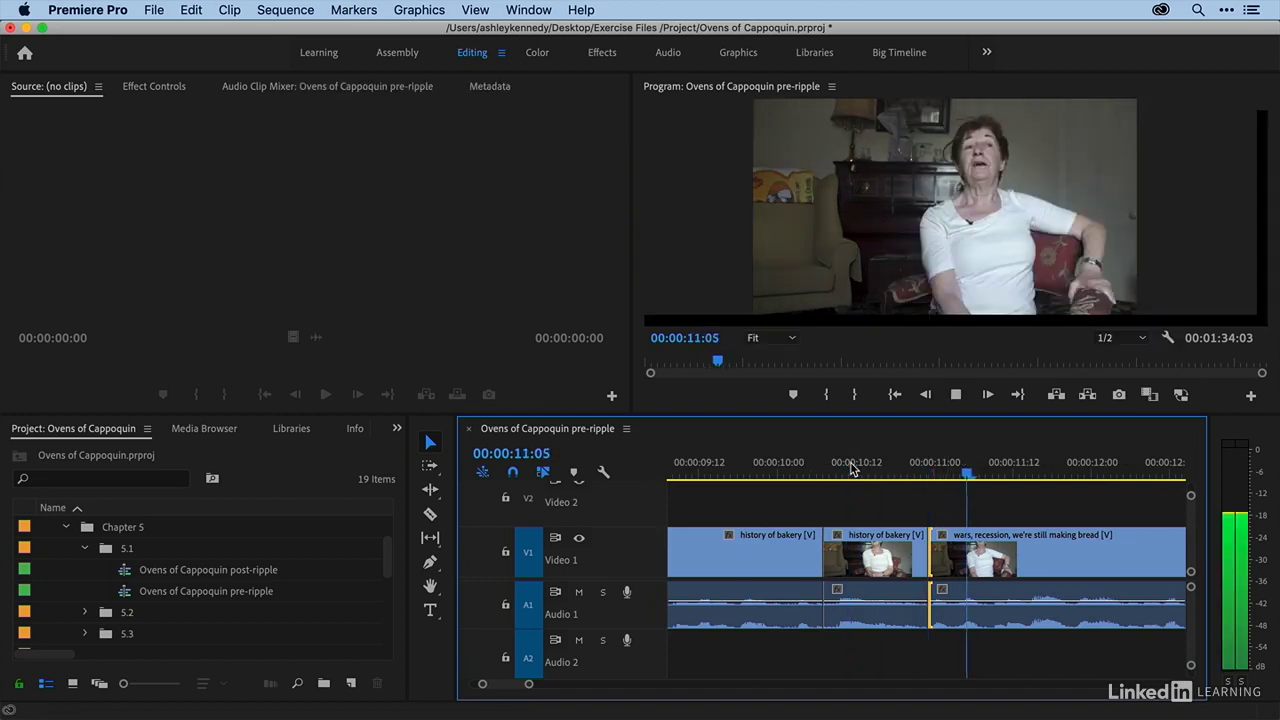
key("space")
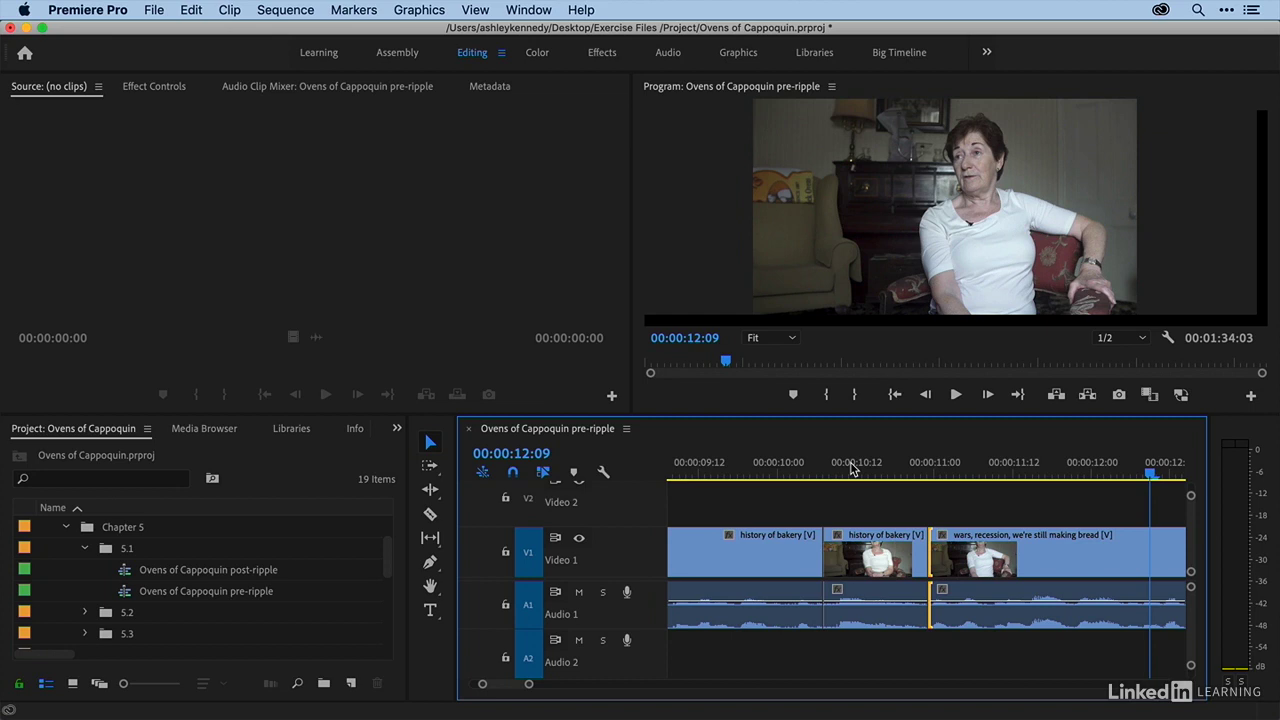
left_click(886, 513)
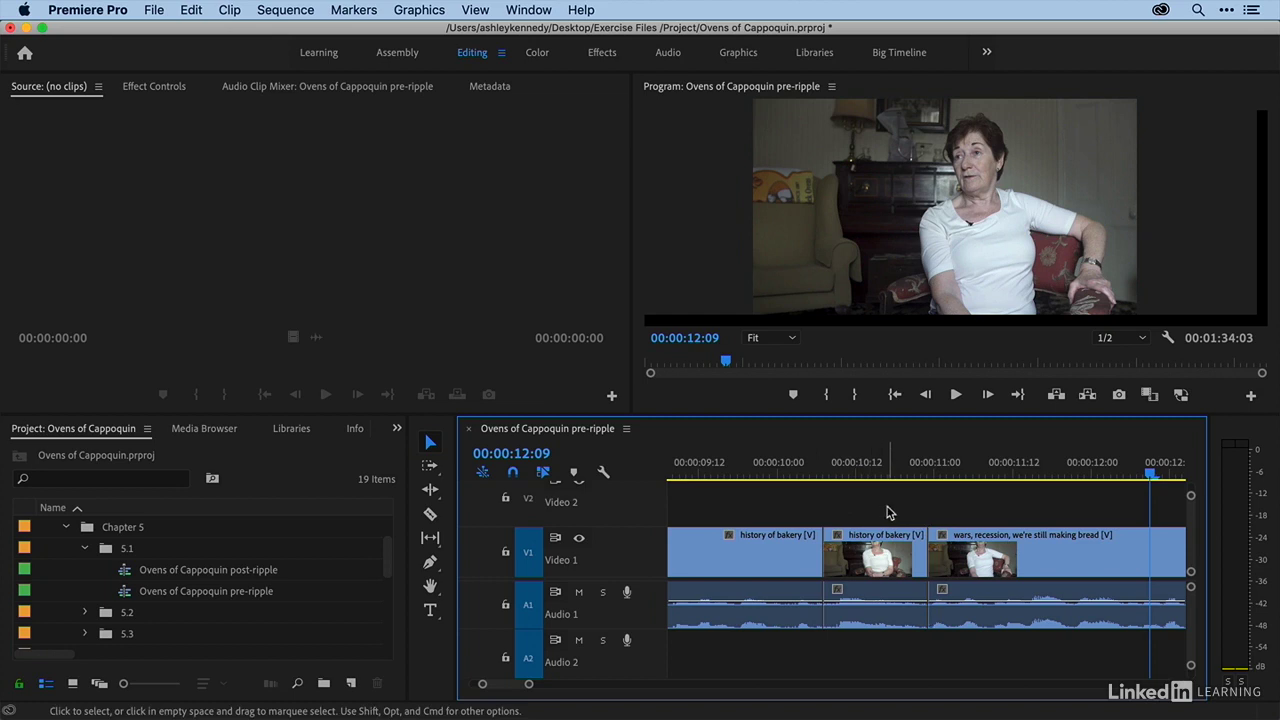